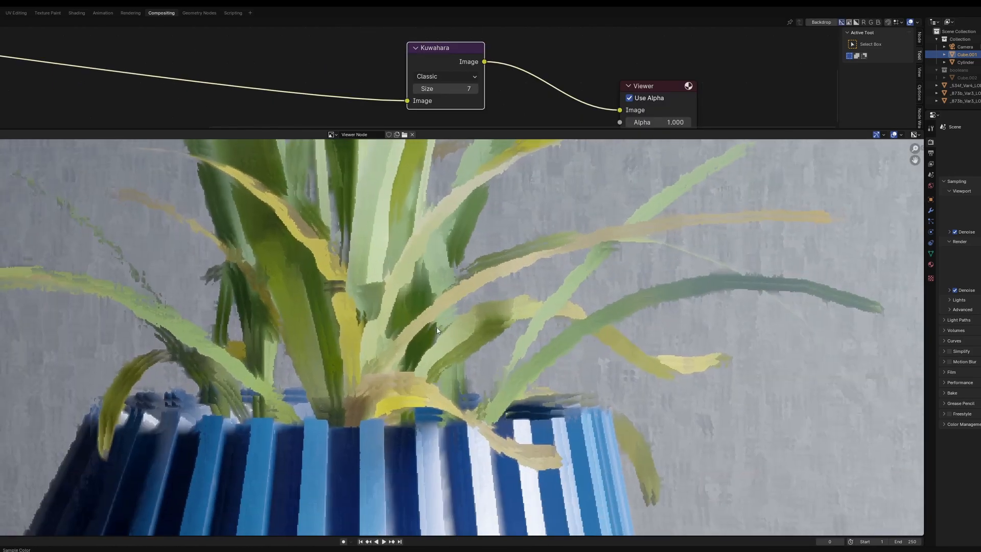
Save the project file containing the Kuwahara-filtered plant scene.
{"action": "scroll", "coordinate": [410, 356], "scroll_direction": "down", "scroll_amount": 3}
{"action": "key", "text": "ctrl+s"}
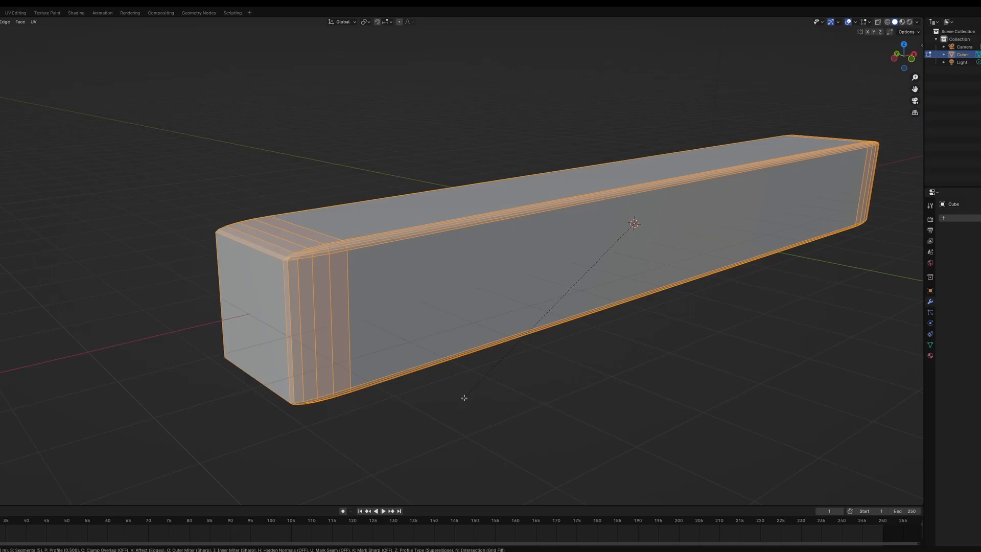
Apply the scale of the stretched box object.
{"action": "key", "text": "ctrl+a"}
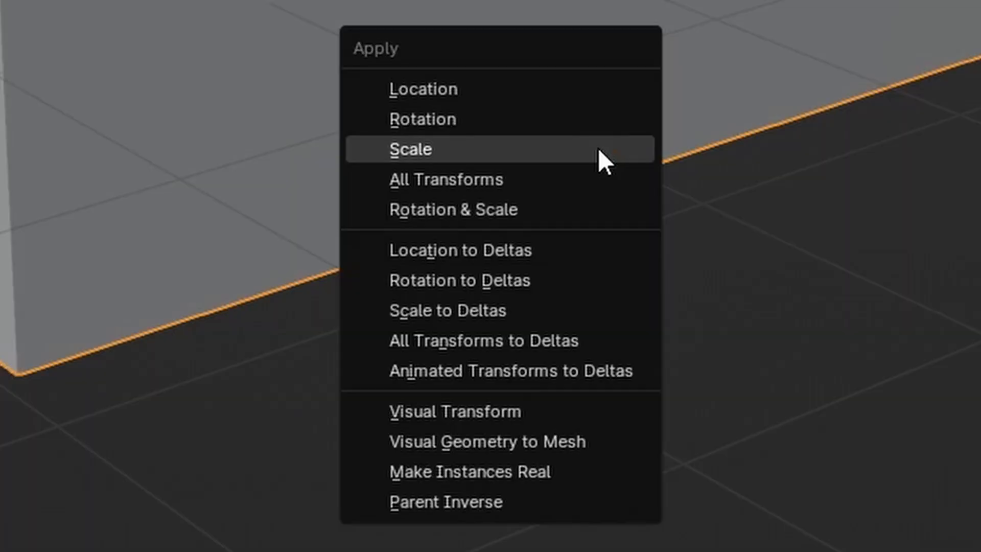
{"action": "left_click", "coordinate": [598, 148]}
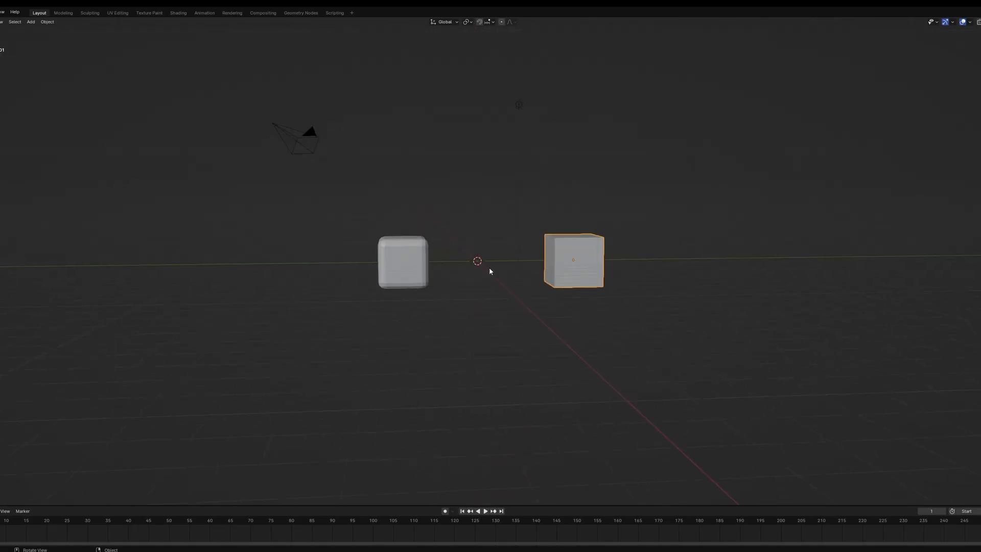
Copy the modifiers of the rounded cube to the plain cube, keeping the rounded cube as the active object.
{"action": "scroll", "coordinate": [489, 268], "scroll_direction": "up", "scroll_amount": 2}
{"action": "left_click", "coordinate": [439, 278]}
{"action": "middle_click_drag", "start_coordinate": [475, 341], "coordinate": [449, 324]}
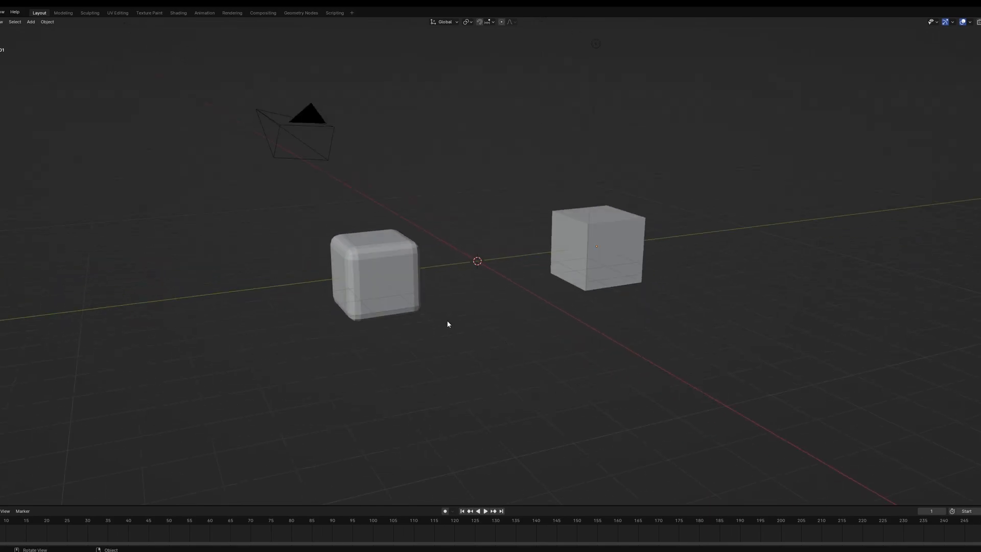
{"action": "left_click", "coordinate": [576, 252], "text": "shift"}
{"action": "left_click", "coordinate": [406, 288], "text": "shift"}
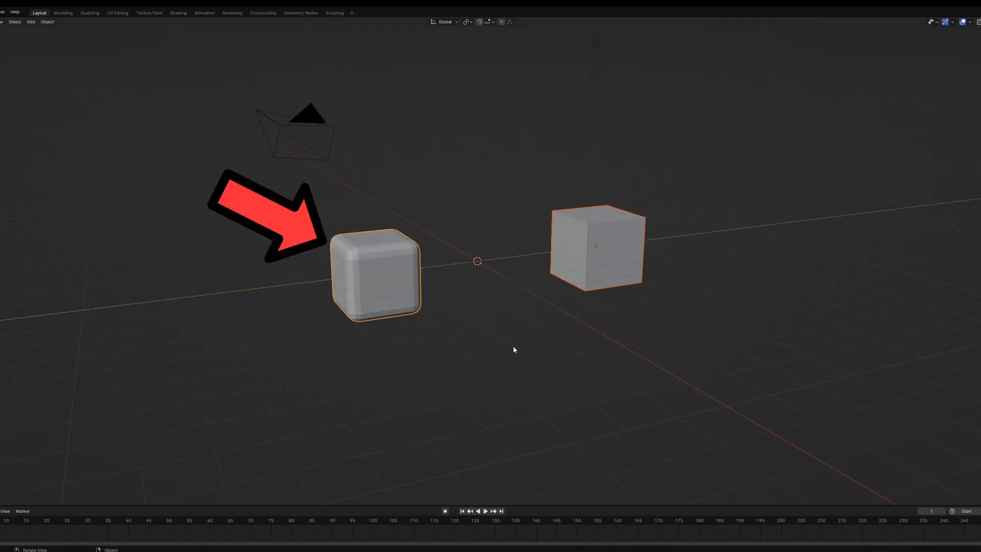
{"action": "key", "text": "ctrl+l"}
{"action": "left_click", "coordinate": [481, 350]}
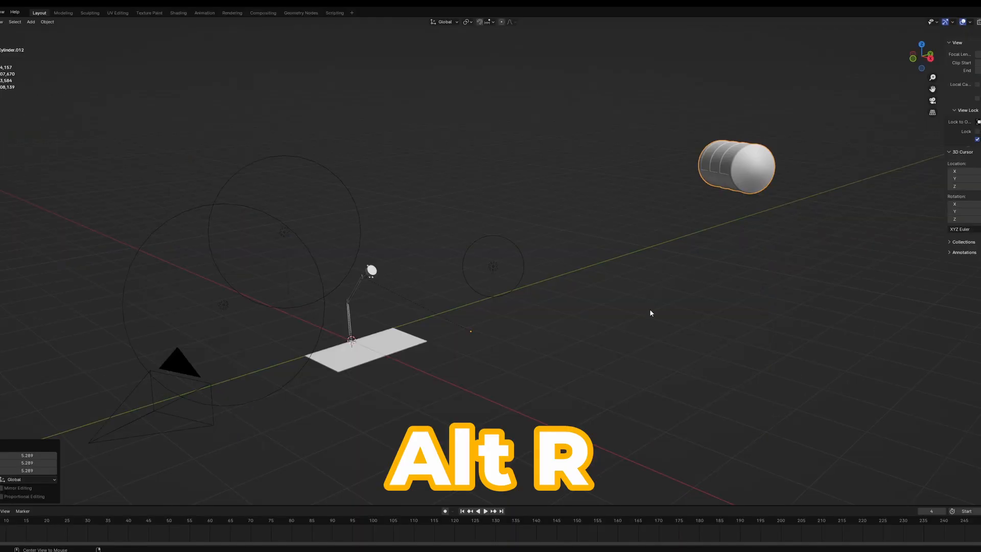
Clear the location and scale transforms of the selected capsule-shaped object.
{"action": "key", "text": "alt+g"}
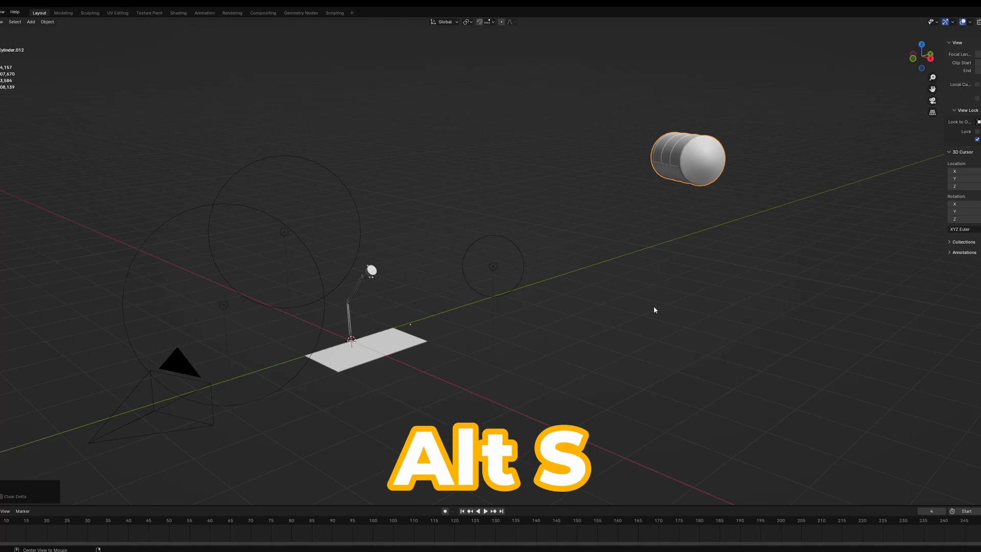
{"action": "key", "text": "alt+s"}
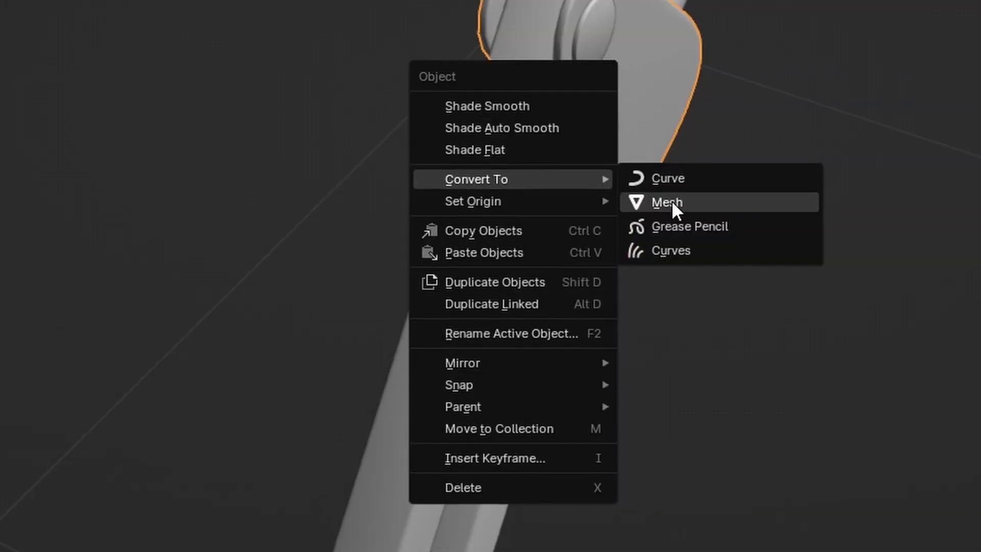
Select all the cubes with the red one active and link its material to the white cubes.
{"action": "left_click_drag", "start_coordinate": [328, 175], "coordinate": [722, 405]}
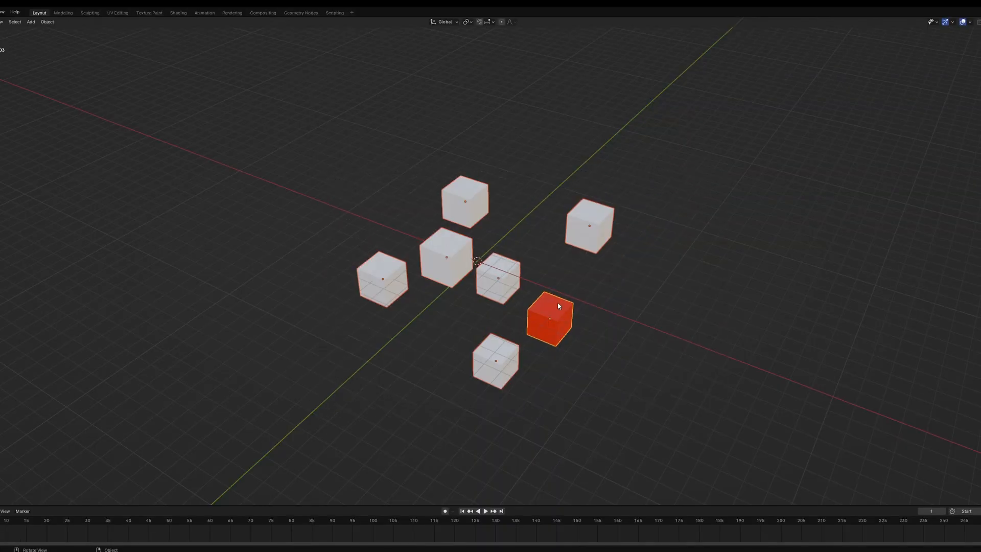
{"action": "middle_click_drag", "start_coordinate": [541, 307], "coordinate": [594, 351]}
{"action": "key", "text": "grave"}
{"action": "left_click", "coordinate": [613, 372]}
{"action": "key", "text": "ctrl+l"}
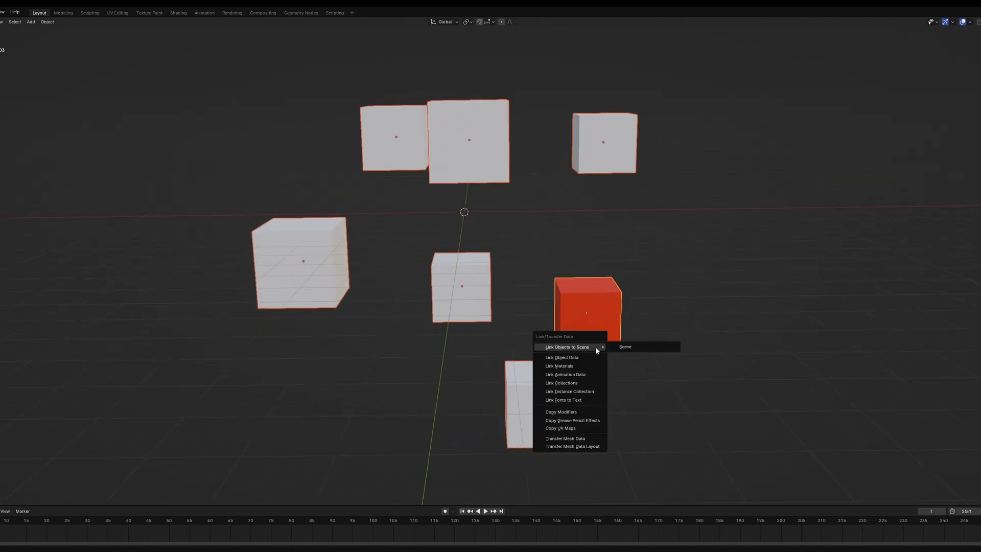
{"action": "left_click", "coordinate": [567, 366]}
{"action": "middle_click_drag", "start_coordinate": [576, 367], "coordinate": [596, 338]}
{"action": "scroll", "coordinate": [526, 402], "scroll_direction": "down", "scroll_amount": 3}
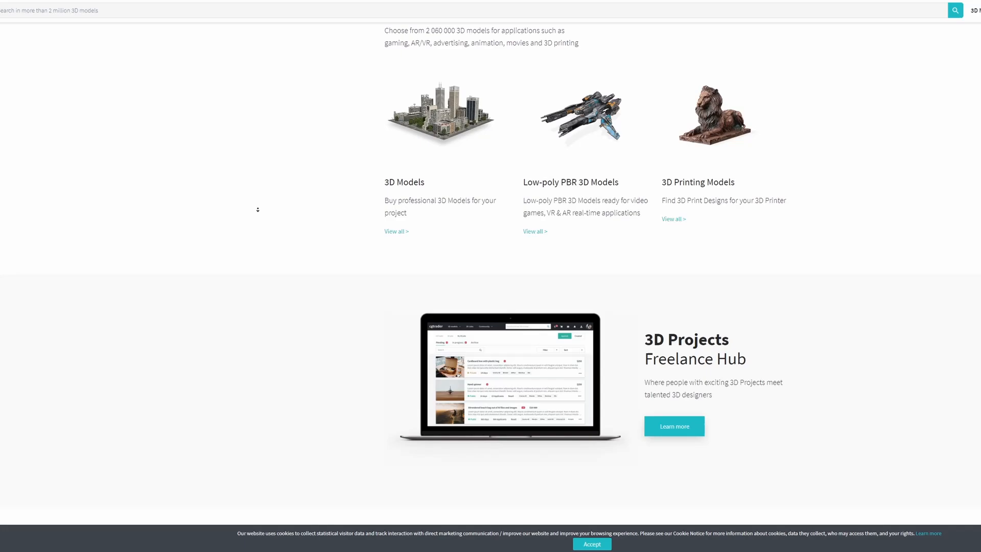
Look through the 3D model marketplace page and the Common Shortcuts page of the Blender 4.2 Manual.
{"action": "scroll", "coordinate": [259, 210], "scroll_direction": "down", "scroll_amount": 2}
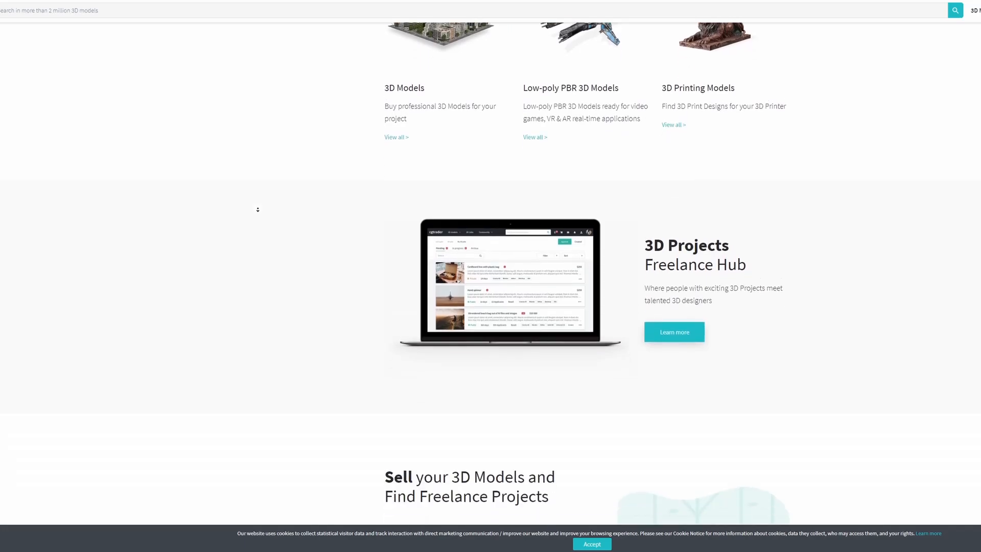
{"action": "scroll", "coordinate": [258, 209], "scroll_direction": "down", "scroll_amount": 7}
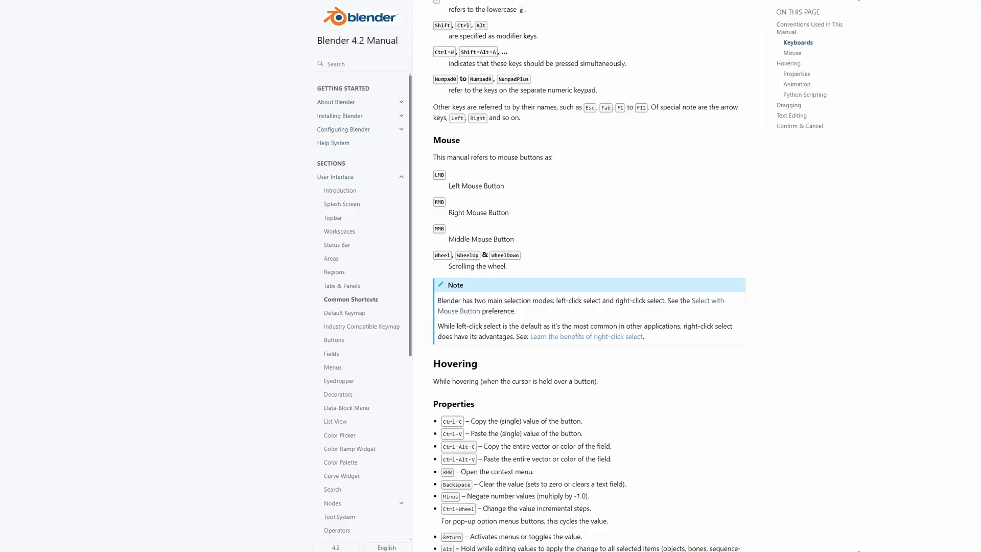
{"action": "scroll", "coordinate": [589, 276], "scroll_direction": "down", "scroll_amount": 1}
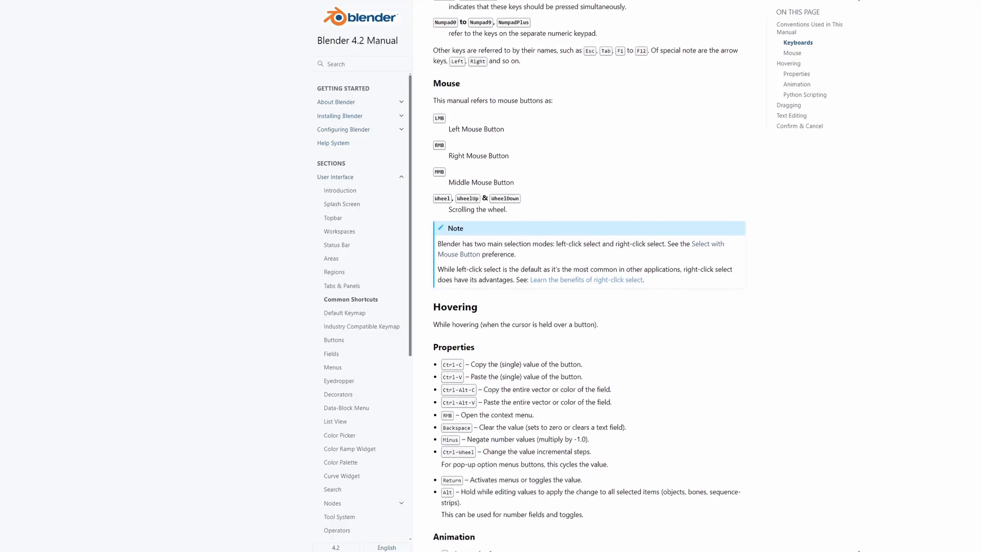
{"action": "scroll", "coordinate": [589, 276], "scroll_direction": "down", "scroll_amount": 6}
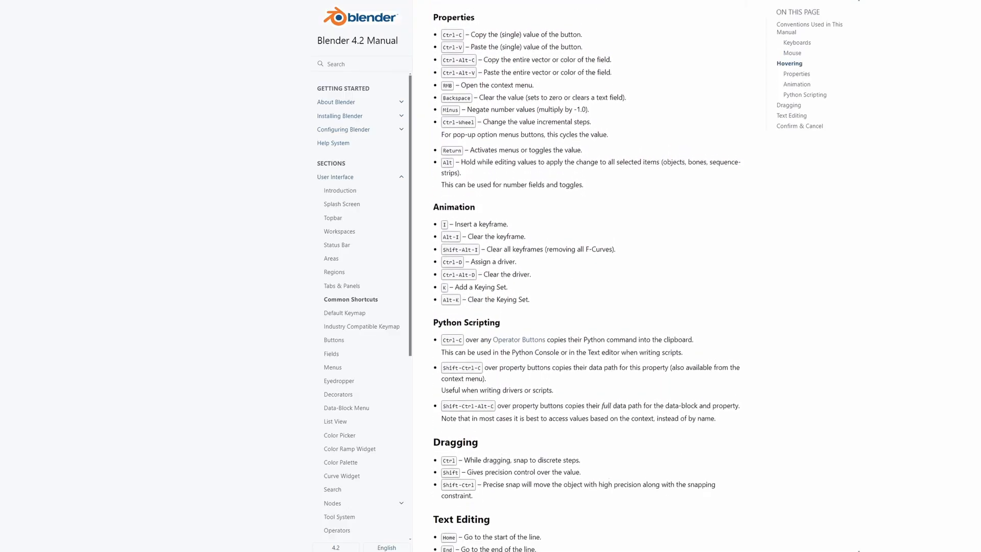
{"action": "scroll", "coordinate": [589, 276], "scroll_direction": "down", "scroll_amount": 3}
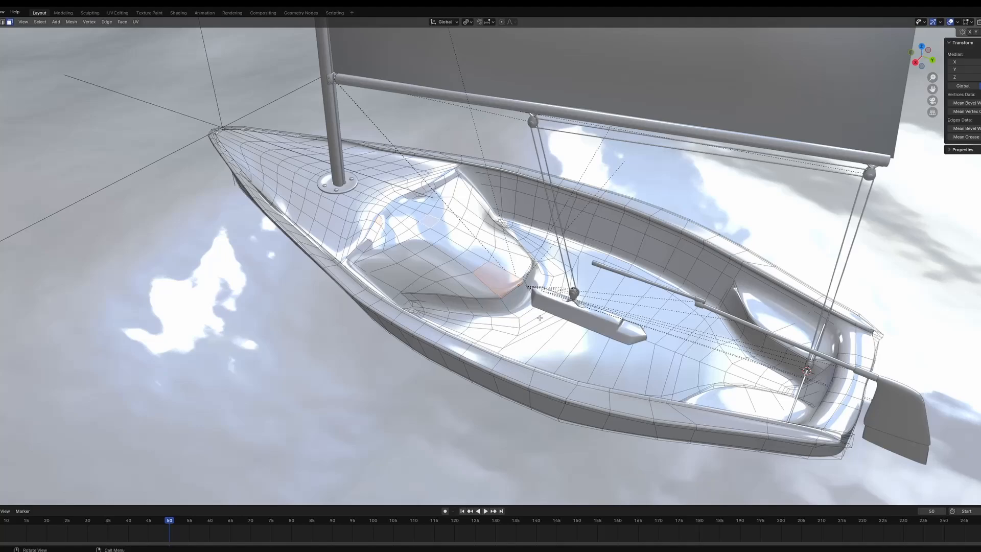
Try rotating the selected cockpit faces of the sailboat hull, and undo the rotation.
{"action": "key", "text": "r"}
{"action": "left_click", "coordinate": [431, 220]}
{"action": "key", "text": "ctrl+z"}
Change the transform pivot point and start rotating the selected cockpit faces around it.
{"action": "key", "text": "period"}
{"action": "left_click", "coordinate": [413, 213]}
{"action": "key", "text": "r"}
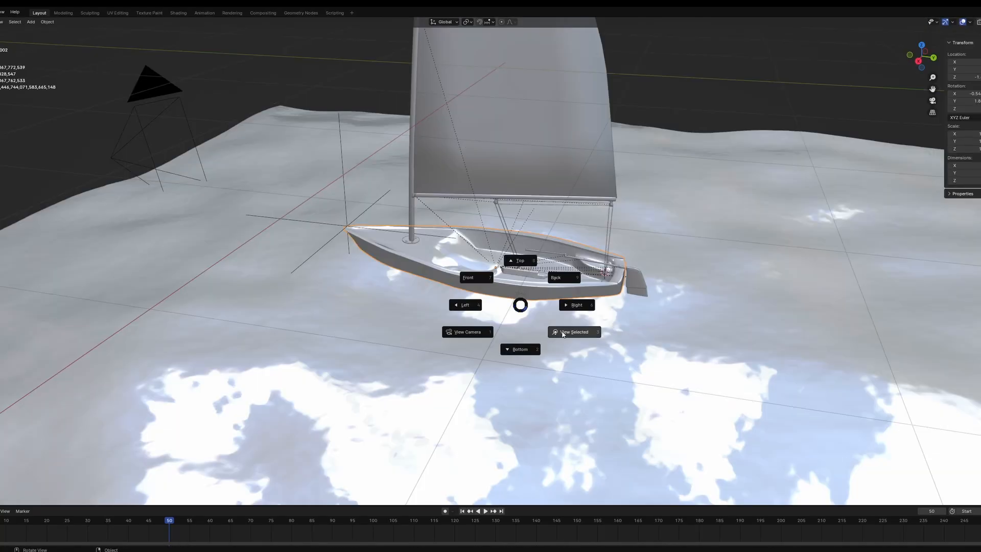
Frame the sailboat hull in the viewport and snap the 3D cursor to it.
{"action": "left_click", "coordinate": [562, 332]}
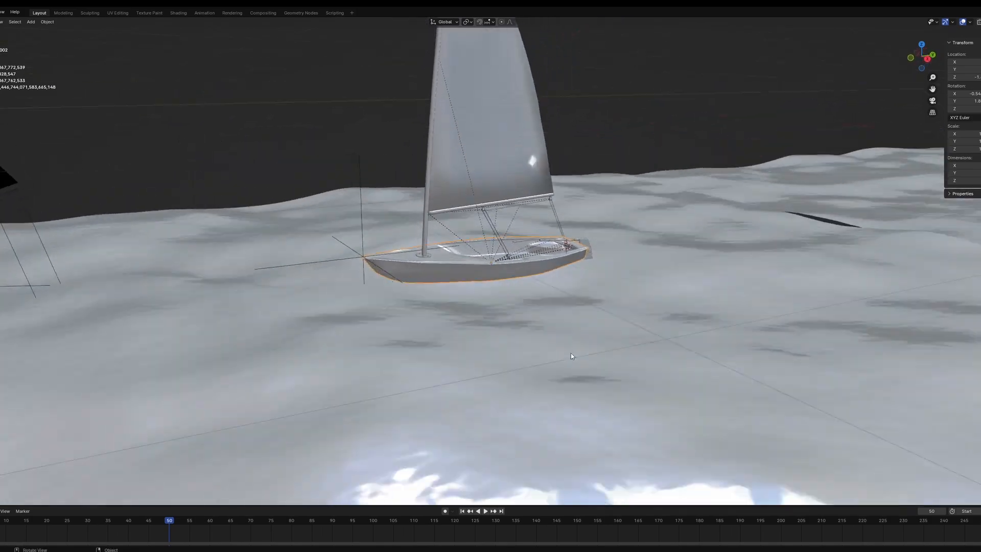
{"action": "key", "text": "grave"}
{"action": "left_click", "coordinate": [566, 212]}
{"action": "middle_click_drag", "start_coordinate": [565, 225], "coordinate": [530, 333]}
{"action": "scroll", "coordinate": [530, 333], "scroll_direction": "down", "scroll_amount": 3}
{"action": "key", "text": "shift+s"}
{"action": "left_click", "coordinate": [528, 378]}
Set the origin of the boat's sail to the 3D cursor.
{"action": "right_click", "coordinate": [468, 209]}
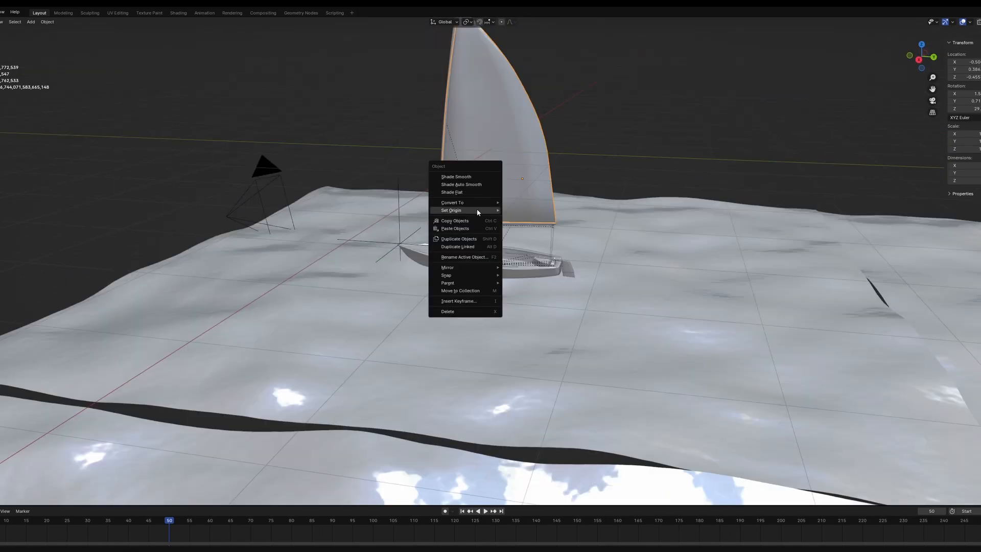
{"action": "mouse_move", "coordinate": [498, 209]}
{"action": "left_click", "coordinate": [539, 227]}
Edit the sailboat hull's mesh and draw a curved Knife cut across the raised cockpit surface.
{"action": "scroll", "coordinate": [527, 295], "scroll_direction": "up", "scroll_amount": 3}
{"action": "left_click", "coordinate": [506, 291]}
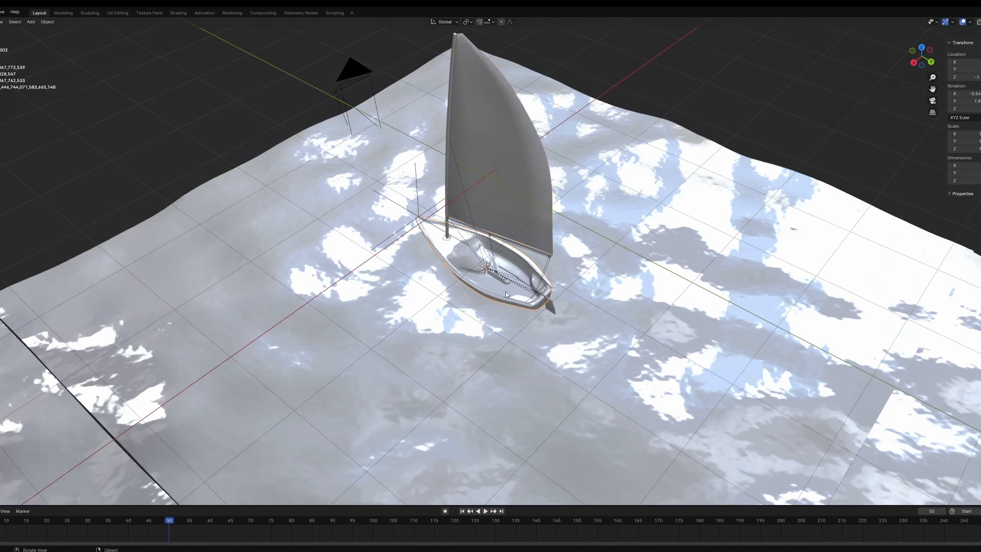
{"action": "scroll", "coordinate": [505, 292], "scroll_direction": "up", "scroll_amount": 5}
{"action": "key", "text": "Tab"}
{"action": "scroll", "coordinate": [493, 331], "scroll_direction": "up", "scroll_amount": 3}
{"action": "key", "text": "k"}
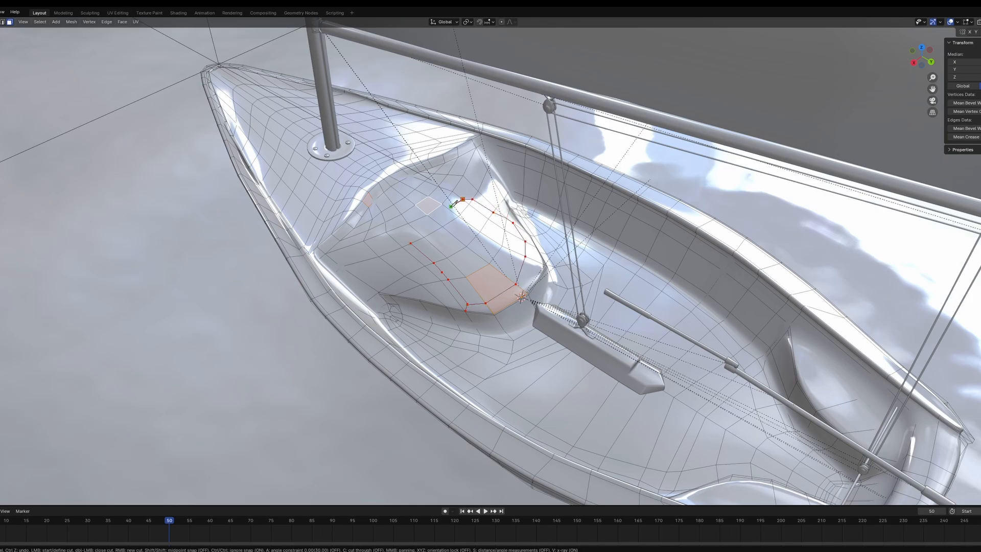
{"action": "middle_click_drag", "start_coordinate": [522, 296], "coordinate": [463, 250]}
Try sliding the selected edge along the boat's mast.
{"action": "left_click", "coordinate": [482, 236]}
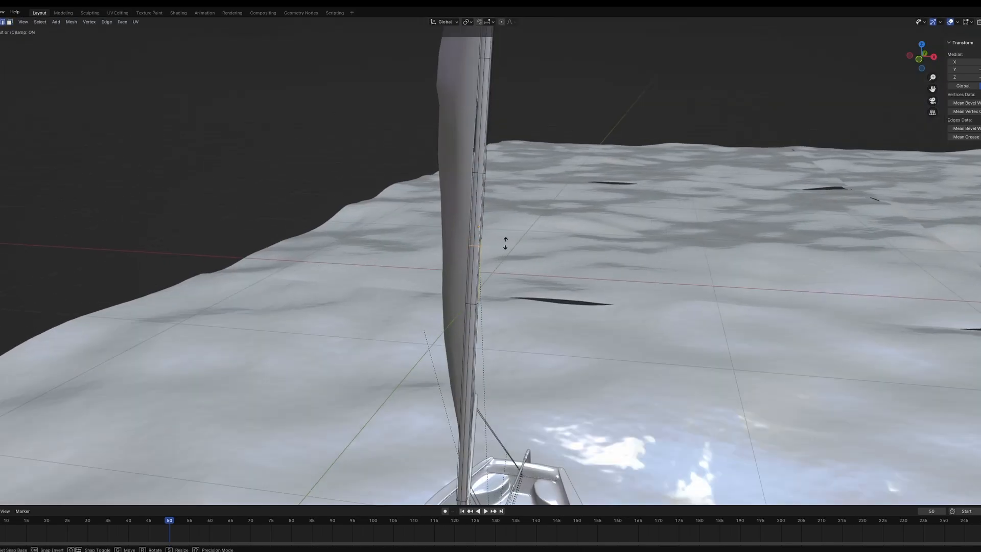
{"action": "right_click", "coordinate": [506, 243]}
{"action": "middle_click_drag", "start_coordinate": [534, 240], "coordinate": [516, 286]}
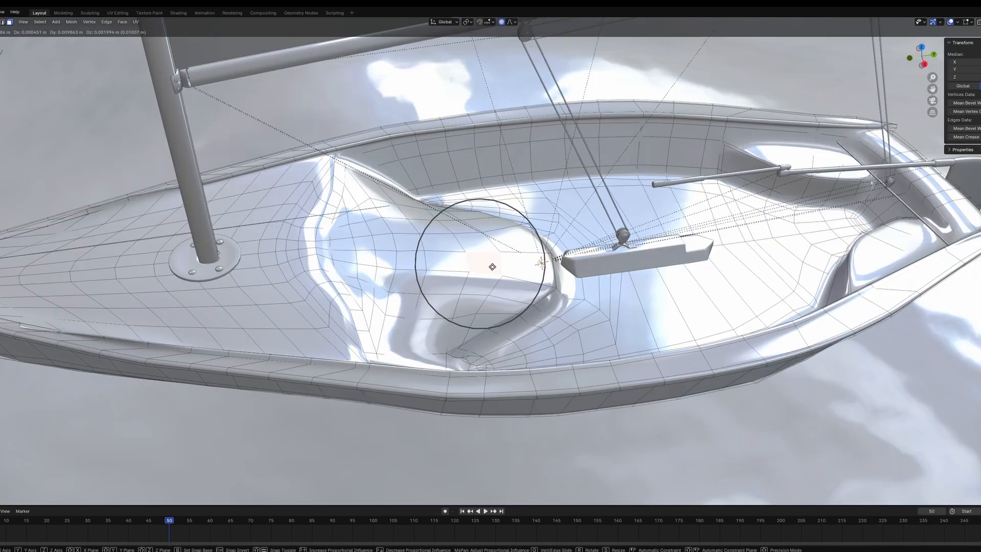
Try moving the selected cockpit face with a larger proportional editing radius, and undo the move.
{"action": "scroll", "coordinate": [518, 238], "scroll_direction": "down", "scroll_amount": 8}
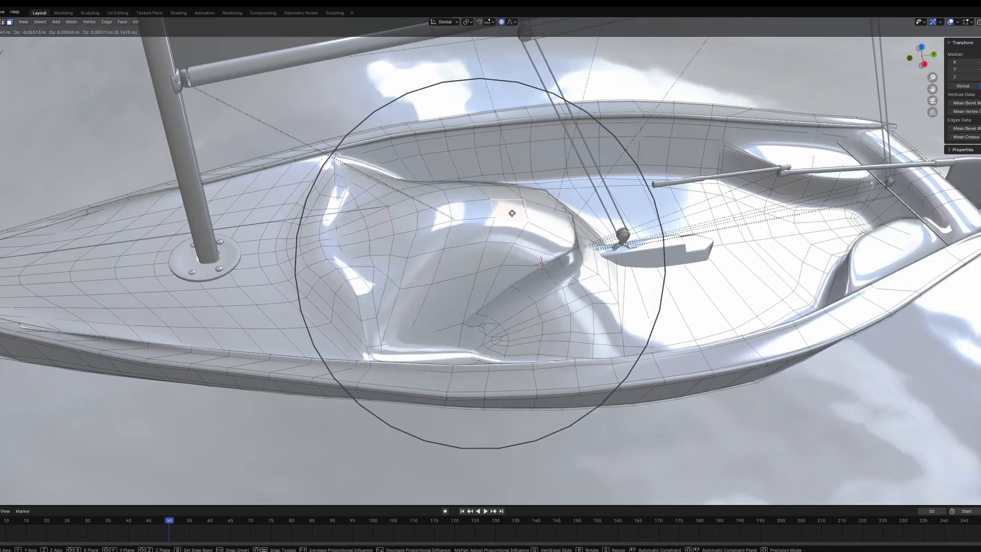
{"action": "left_click", "coordinate": [502, 251]}
{"action": "key", "text": "ctrl+z"}
{"action": "middle_click_drag", "start_coordinate": [511, 263], "coordinate": [486, 265]}
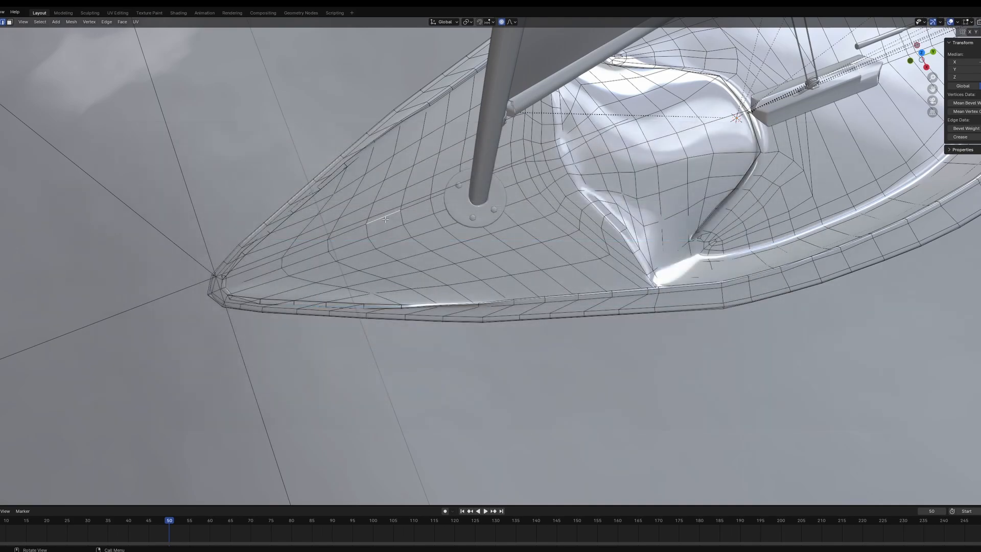
Switch to face selection and move a foredeck face in front of the mast.
{"action": "key", "text": "3"}
{"action": "left_click", "coordinate": [390, 228]}
{"action": "key", "text": "g"}
{"action": "left_click", "coordinate": [397, 243]}
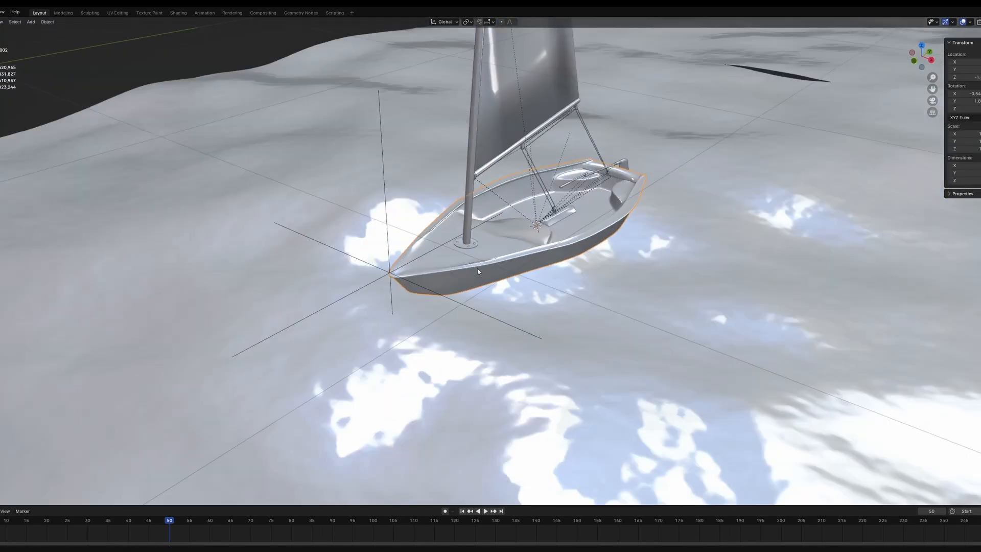
{"action": "scroll", "coordinate": [591, 299], "scroll_direction": "up", "scroll_amount": 8}
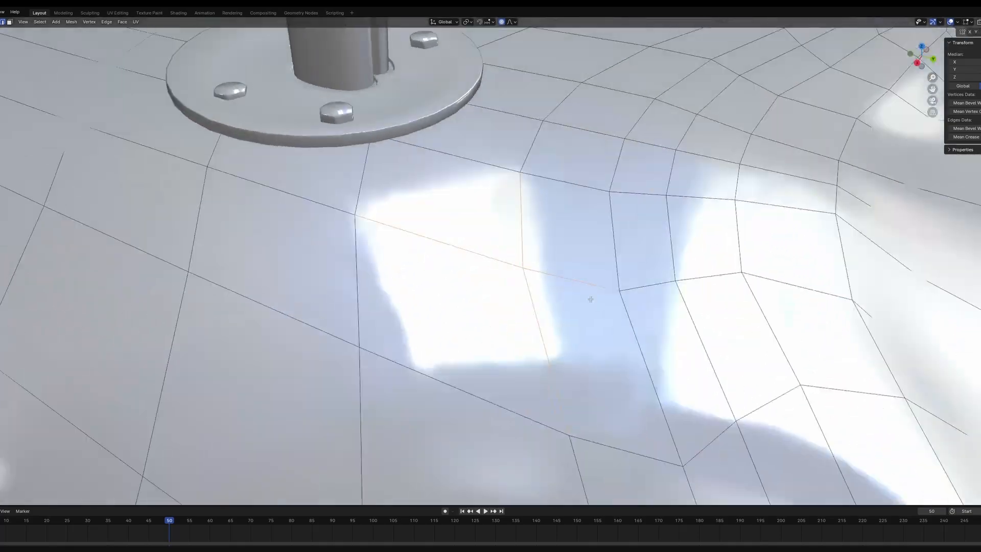
{"action": "scroll", "coordinate": [590, 299], "scroll_direction": "down", "scroll_amount": 8}
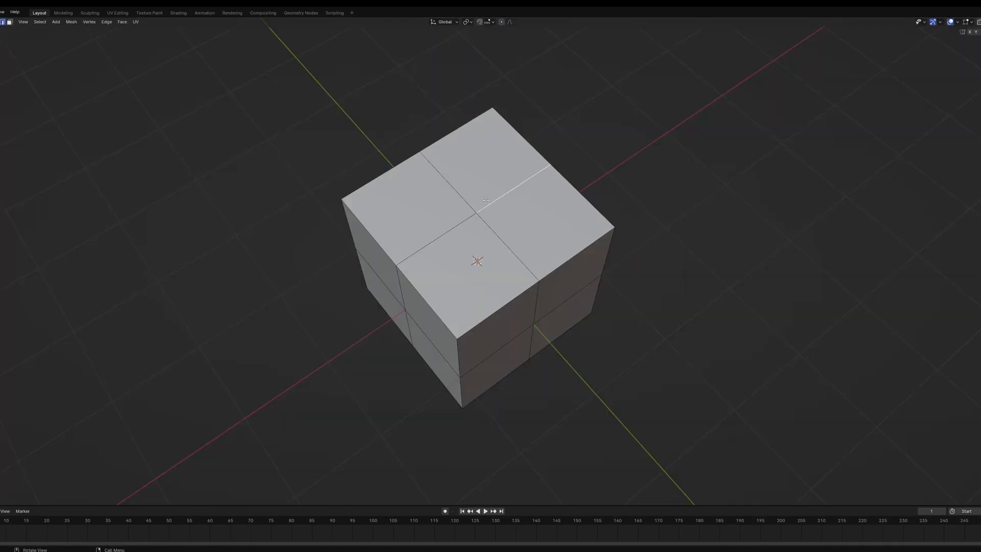
{"action": "middle_click_drag", "start_coordinate": [486, 200], "coordinate": [484, 263]}
{"action": "middle_click_drag", "start_coordinate": [506, 310], "coordinate": [508, 260]}
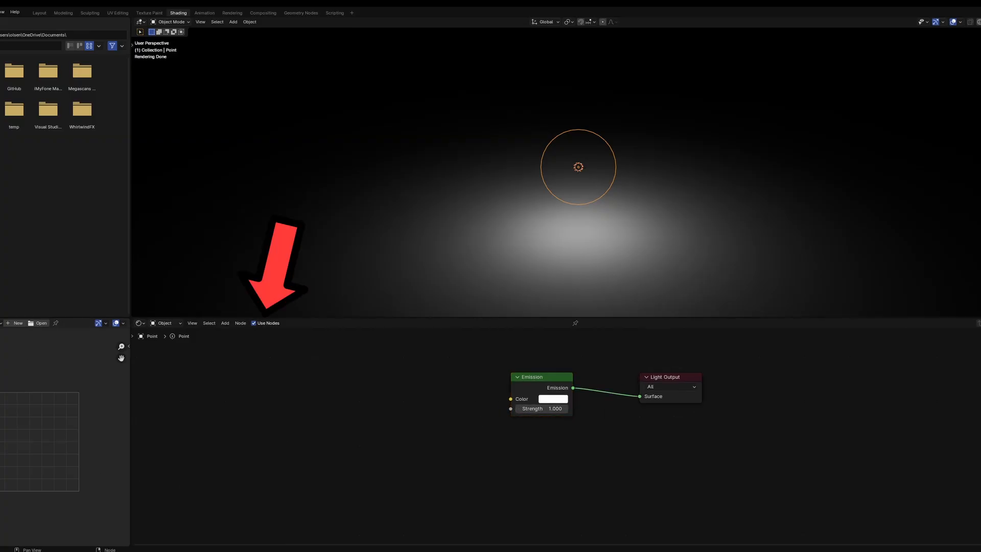
Add a Blackbody node to the point light's shader nodes.
{"action": "left_click", "coordinate": [325, 366]}
{"action": "type", "text": "blackbody"}
{"action": "key", "text": "Return"}
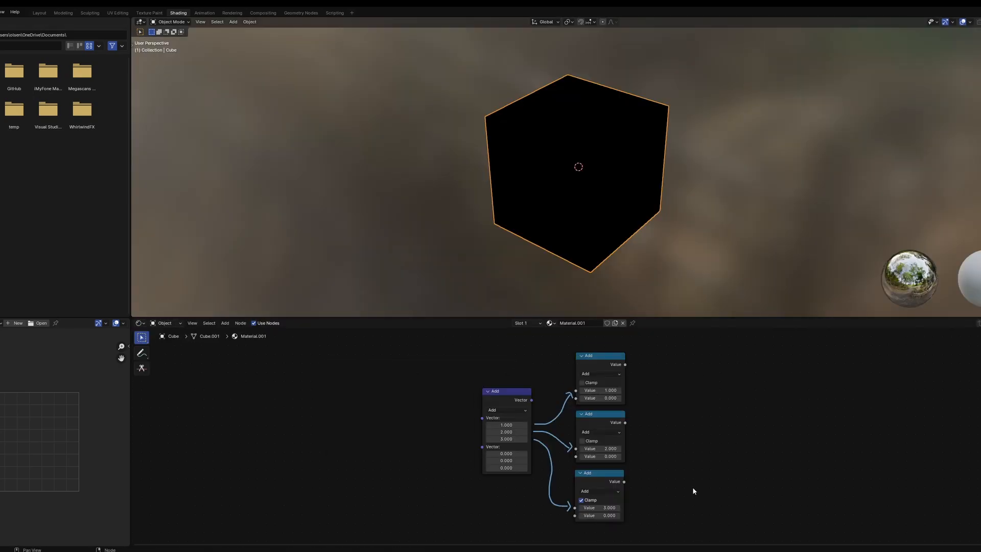
Enlarge the node editor area upward and bring the Add nodes closer into view.
{"action": "left_click_drag", "start_coordinate": [668, 318], "coordinate": [664, 54]}
{"action": "scroll", "coordinate": [689, 345], "scroll_direction": "up", "scroll_amount": 2}
{"action": "middle_click_drag", "start_coordinate": [689, 349], "coordinate": [744, 394]}
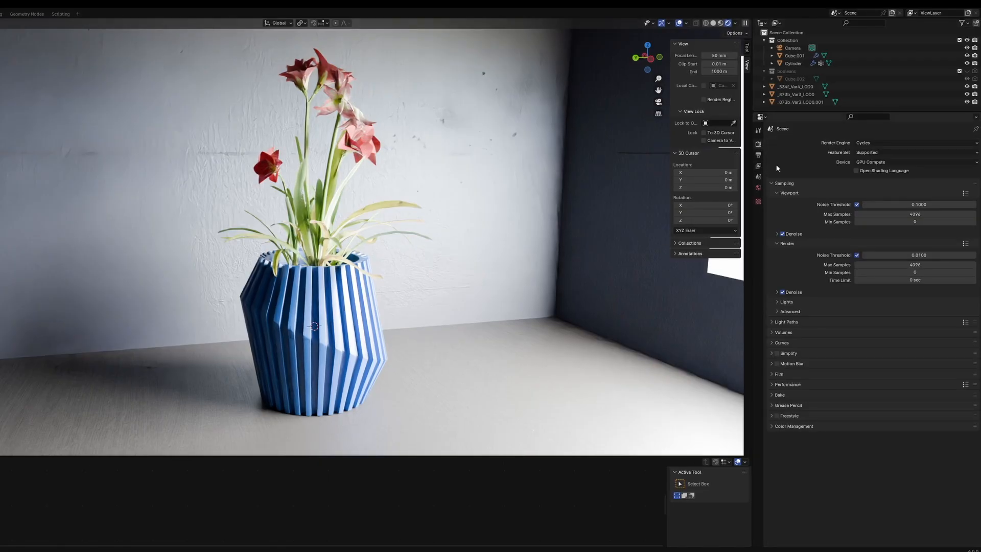
Expand the Color Management settings, try an exposure of -0.958 and a gamma of 0.401, and undo both changes.
{"action": "left_click", "coordinate": [806, 427]}
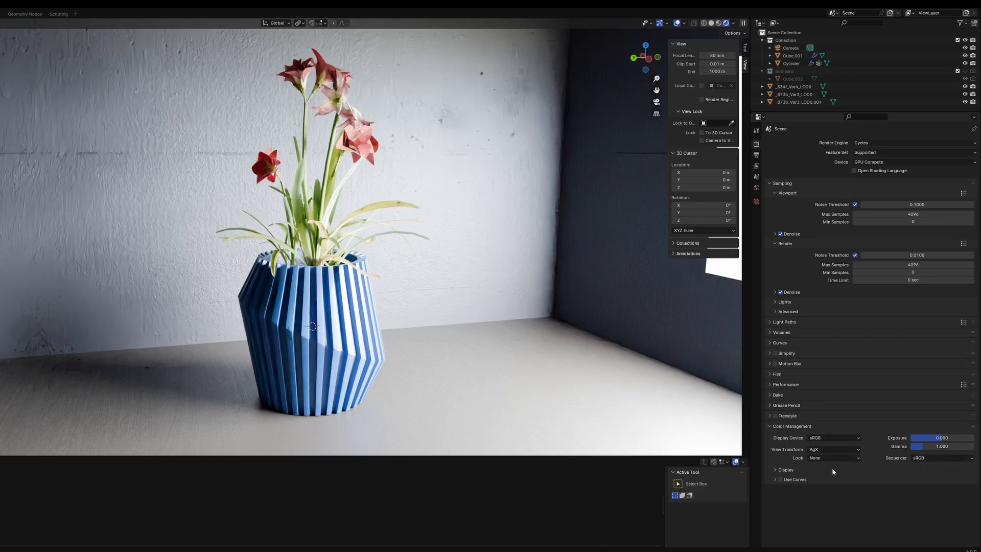
{"action": "mouse_move", "coordinate": [917, 445]}
{"action": "left_mouse_down"}
{"action": "mouse_move", "coordinate": [905, 446]}
{"action": "mouse_move", "coordinate": [955, 447]}
{"action": "mouse_move", "coordinate": [900, 447]}
{"action": "mouse_move", "coordinate": [929, 438]}
{"action": "mouse_move", "coordinate": [921, 439]}
{"action": "left_mouse_up"}
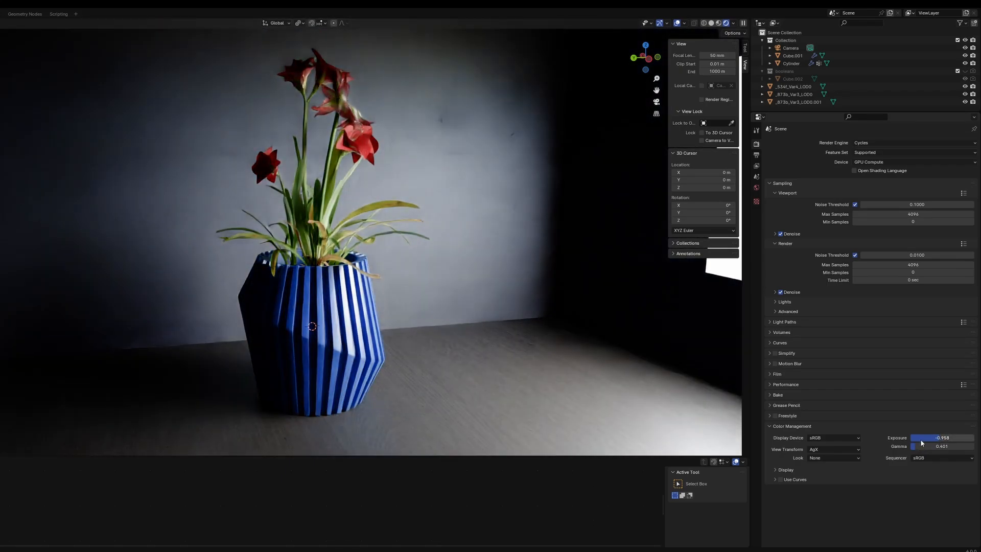
{"action": "key", "text": "ctrl+z"}
{"action": "key", "text": "ctrl+z"}
Set the view transform to False Color and view the scene through the camera.
{"action": "left_click", "coordinate": [839, 449]}
{"action": "left_click", "coordinate": [836, 498]}
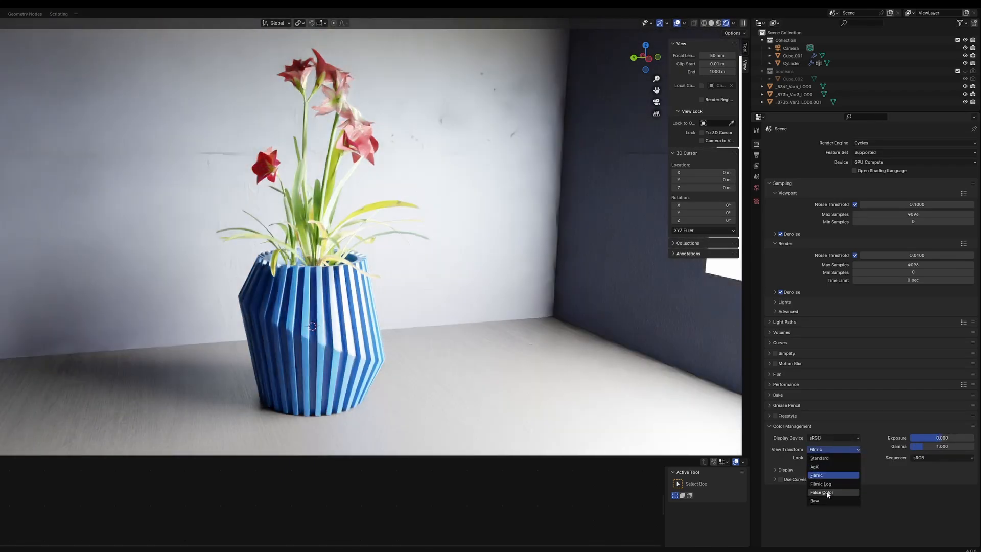
{"action": "left_click", "coordinate": [656, 102]}
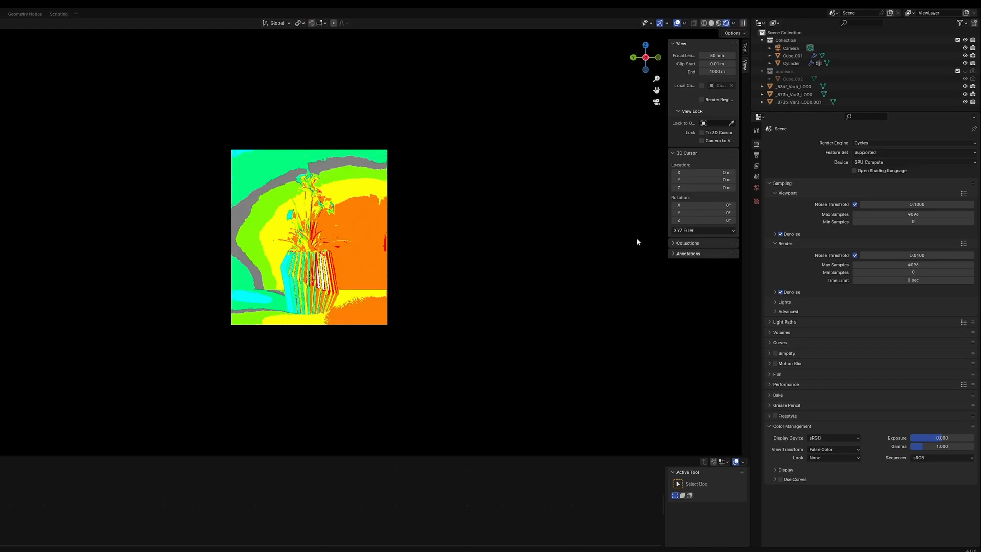
Set the exposure to -2.154 and the gamma to 1.359, and change the view transform to AgX.
{"action": "left_click_drag", "start_coordinate": [957, 438], "coordinate": [879, 438]}
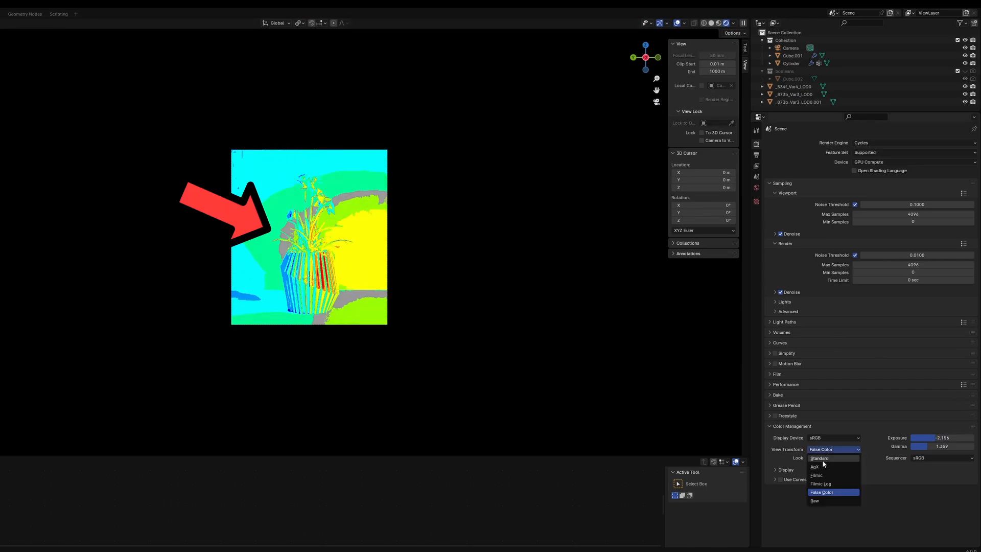
{"action": "left_click", "coordinate": [821, 466]}
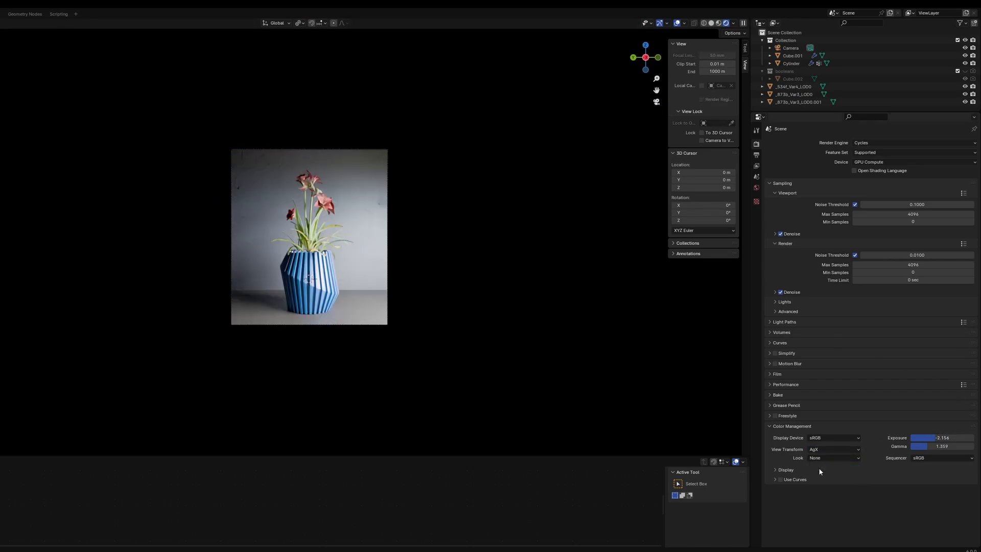
{"action": "scroll", "coordinate": [367, 308], "scroll_direction": "up", "scroll_amount": 4}
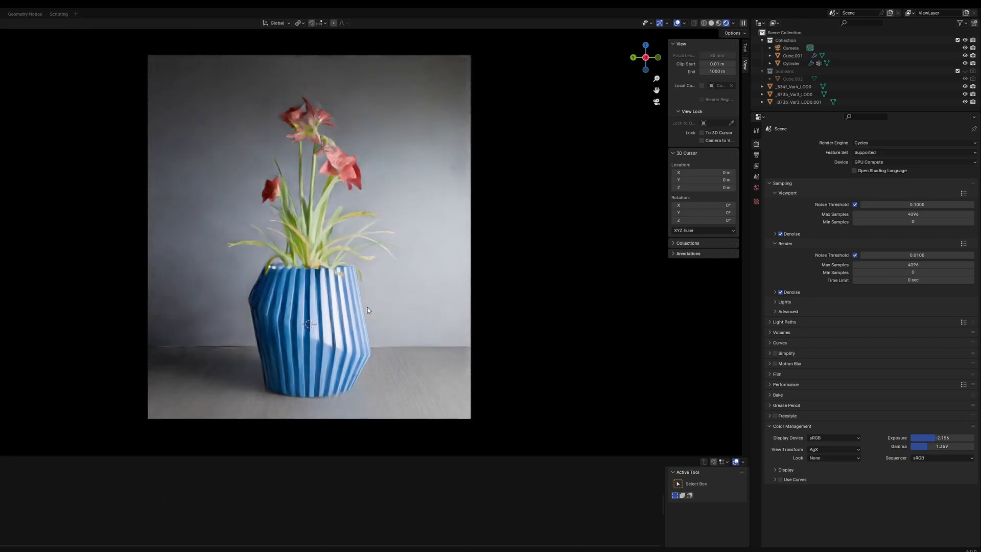
{"action": "left_click", "coordinate": [843, 458]}
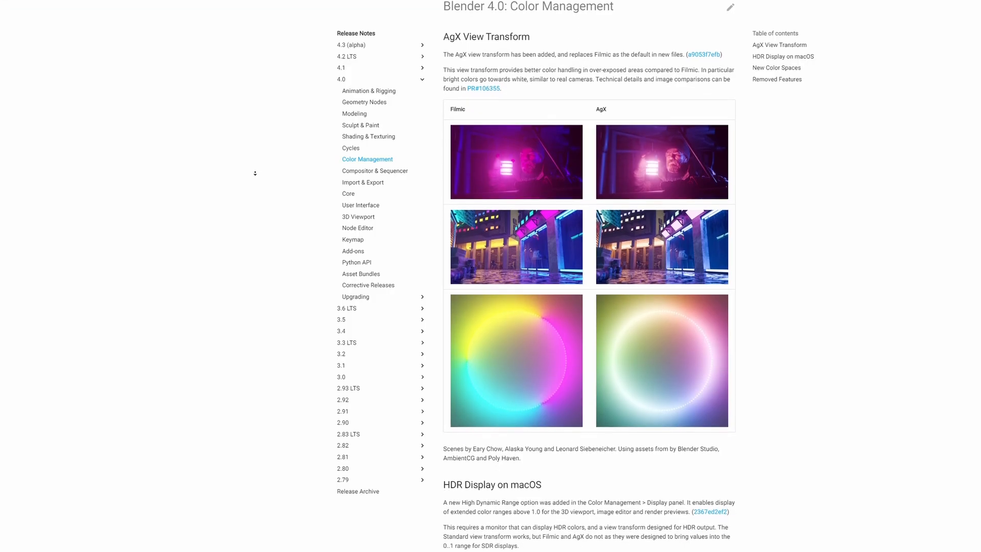
Examine the Filmic and AgX comparison images in the Blender 4.0 Color Management release notes.
{"action": "scroll", "coordinate": [255, 173], "scroll_direction": "down", "scroll_amount": 2}
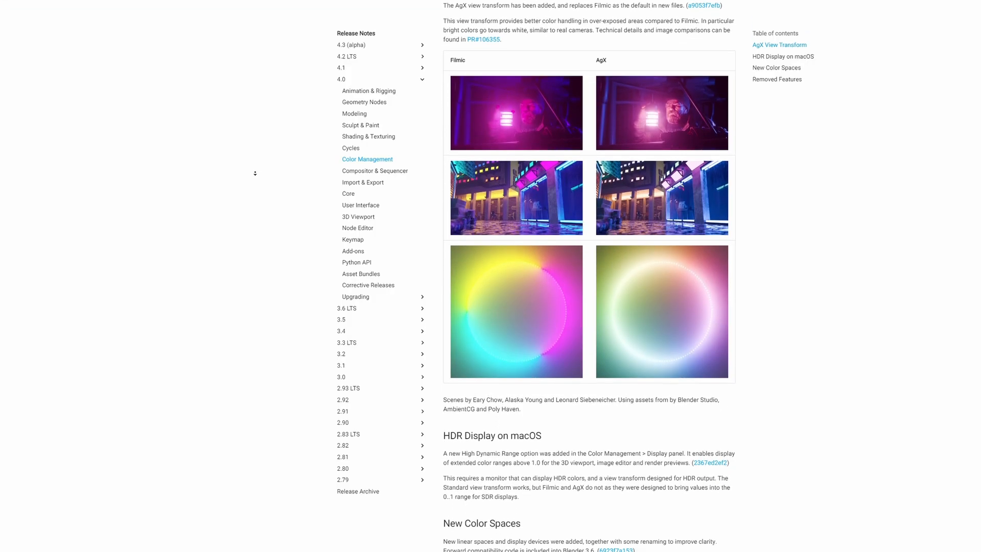
{"action": "scroll", "coordinate": [255, 174], "scroll_direction": "down", "scroll_amount": 1}
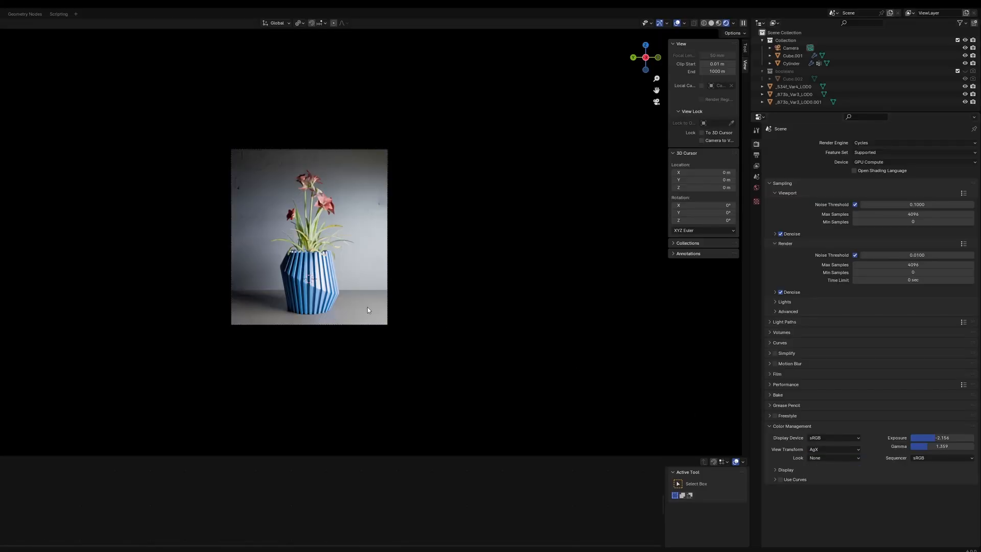
Set the view transform to Filmic Log for the rendered camera view of the vase.
{"action": "scroll", "coordinate": [367, 309], "scroll_direction": "up", "scroll_amount": 4}
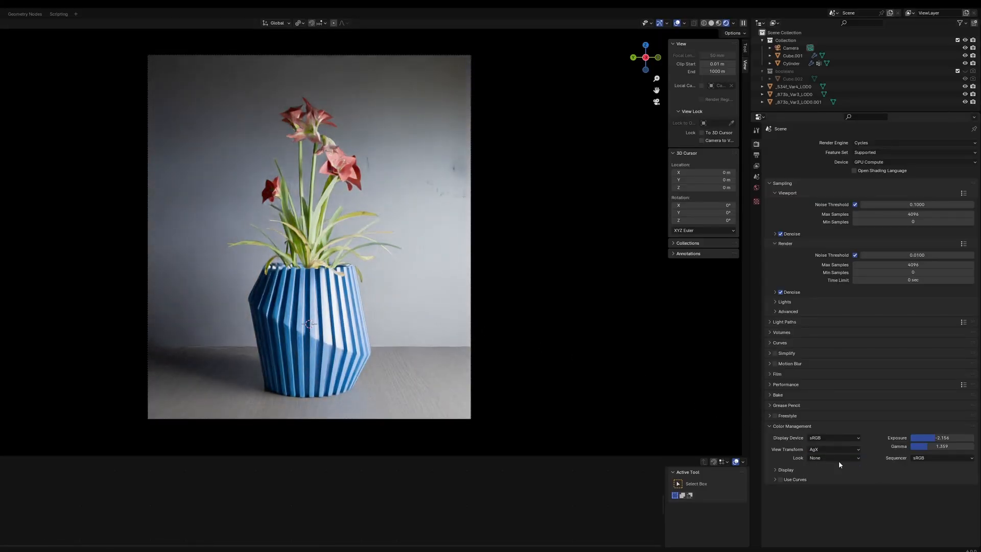
{"action": "left_click", "coordinate": [839, 460]}
{"action": "left_click", "coordinate": [829, 449]}
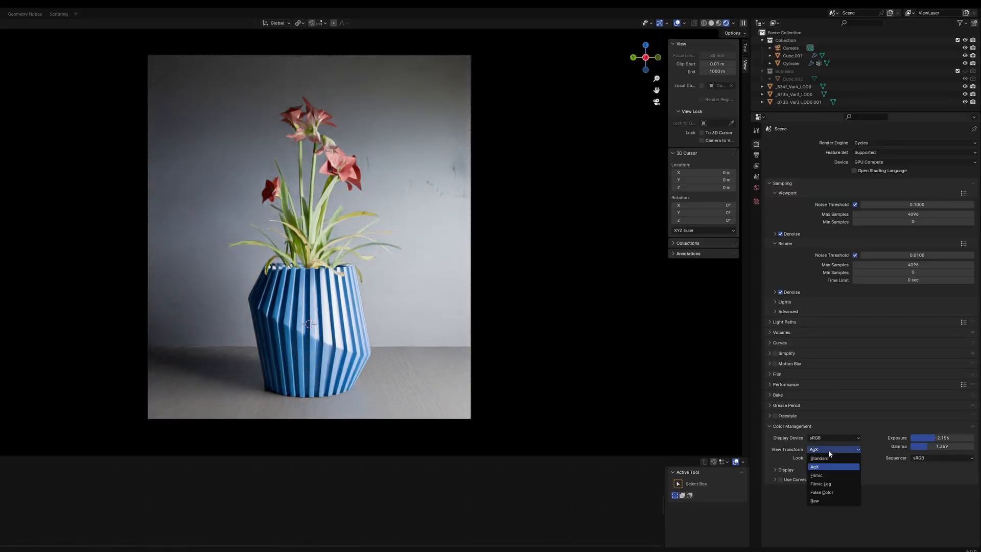
{"action": "left_click", "coordinate": [826, 484]}
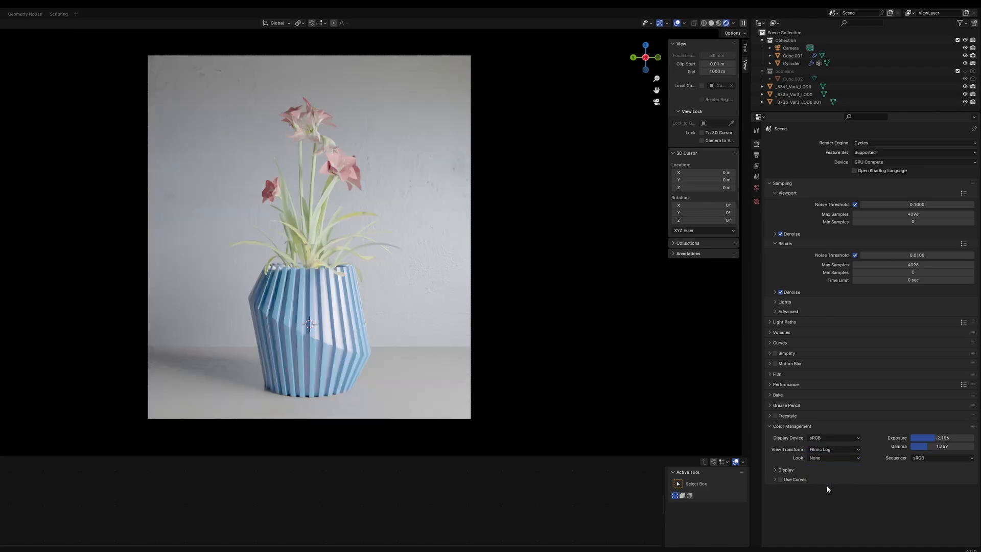
Try the Very High Contrast look and settle on the High Contrast look.
{"action": "left_click", "coordinate": [847, 459]}
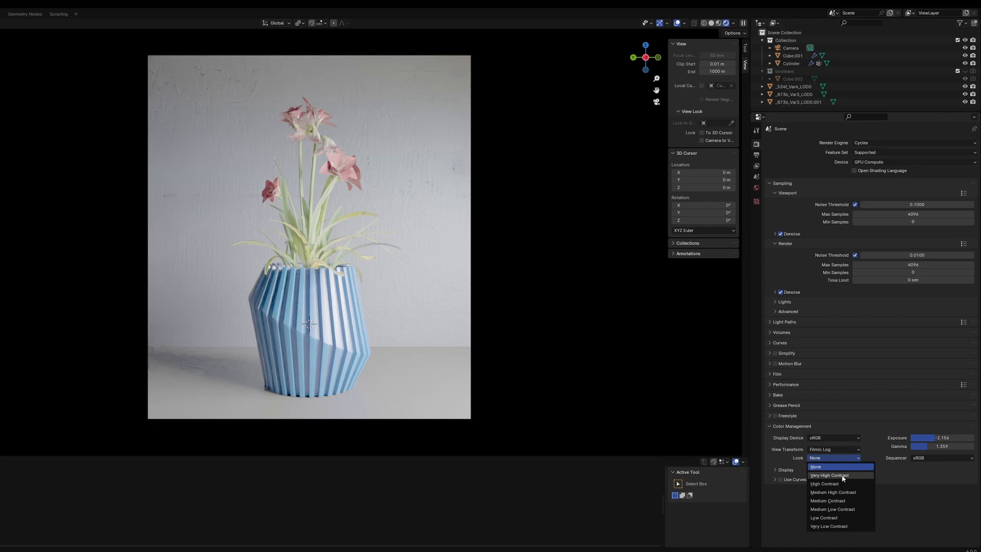
{"action": "left_click", "coordinate": [843, 476]}
{"action": "left_click", "coordinate": [834, 458]}
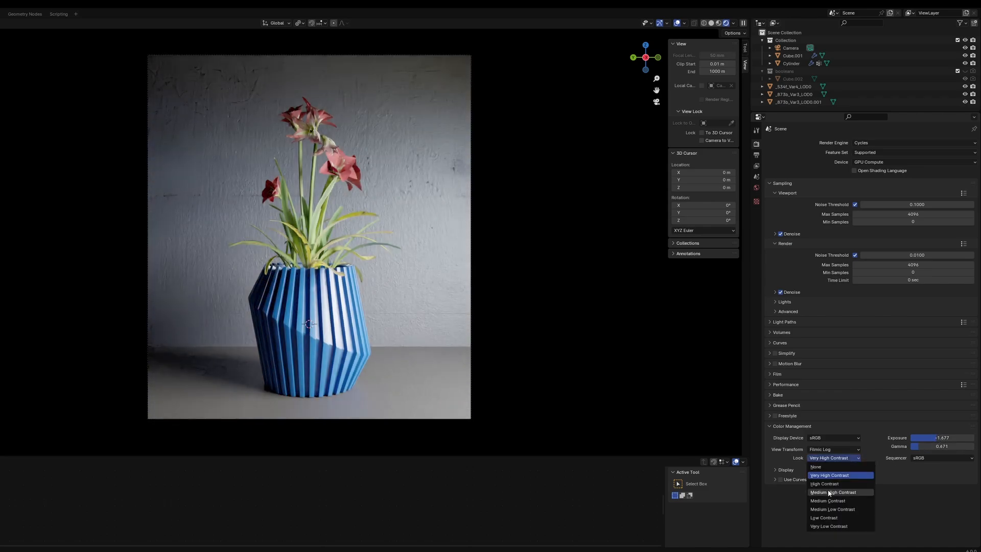
{"action": "left_click", "coordinate": [825, 484]}
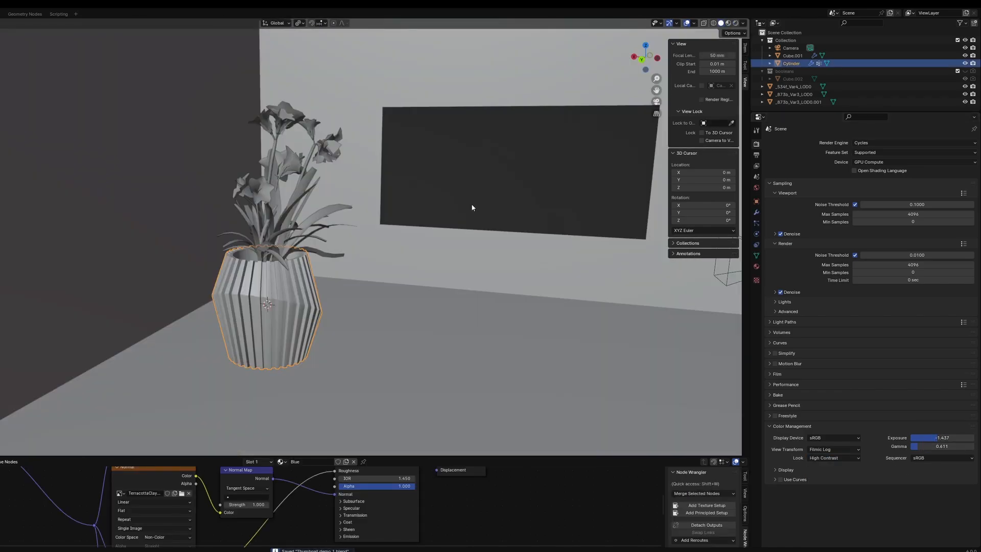
Rotate the camera slightly around the global Y axis.
{"action": "left_click", "coordinate": [485, 243]}
{"action": "key", "text": "r"}
{"action": "key", "text": "y"}
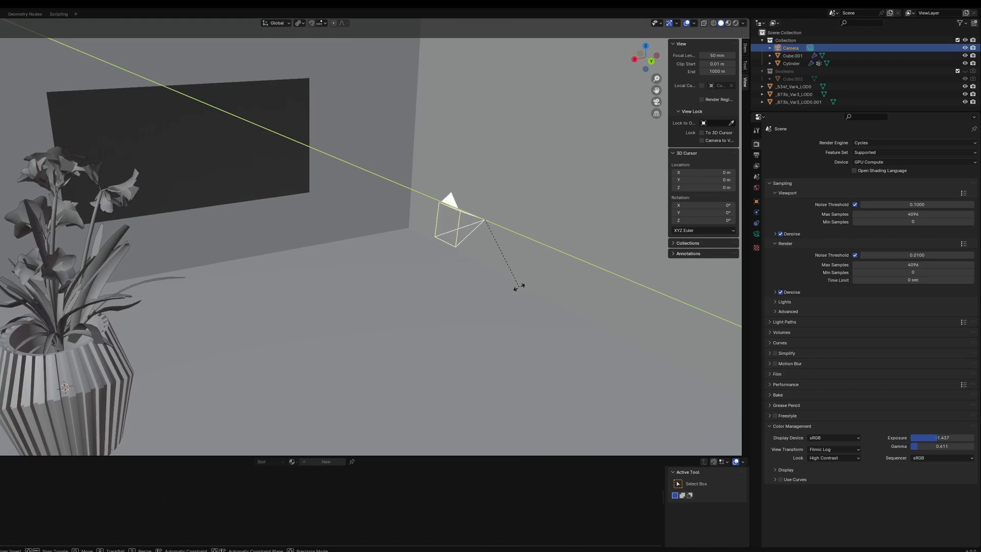
{"action": "left_click", "coordinate": [528, 291]}
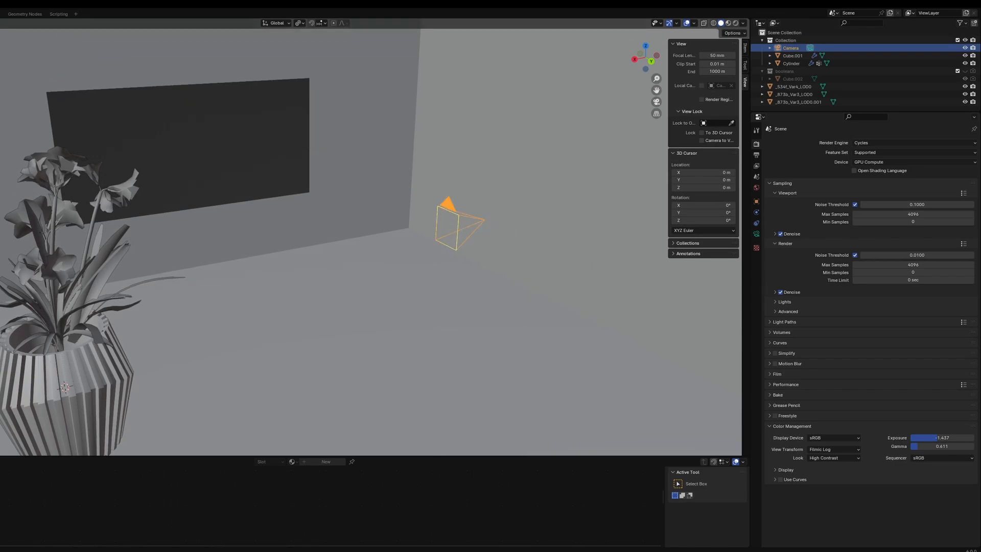
{"action": "left_click", "coordinate": [529, 299]}
Look through the camera and orbit with Camera to View enabled to reframe the vase.
{"action": "middle_click_drag", "start_coordinate": [419, 225], "coordinate": [438, 218]}
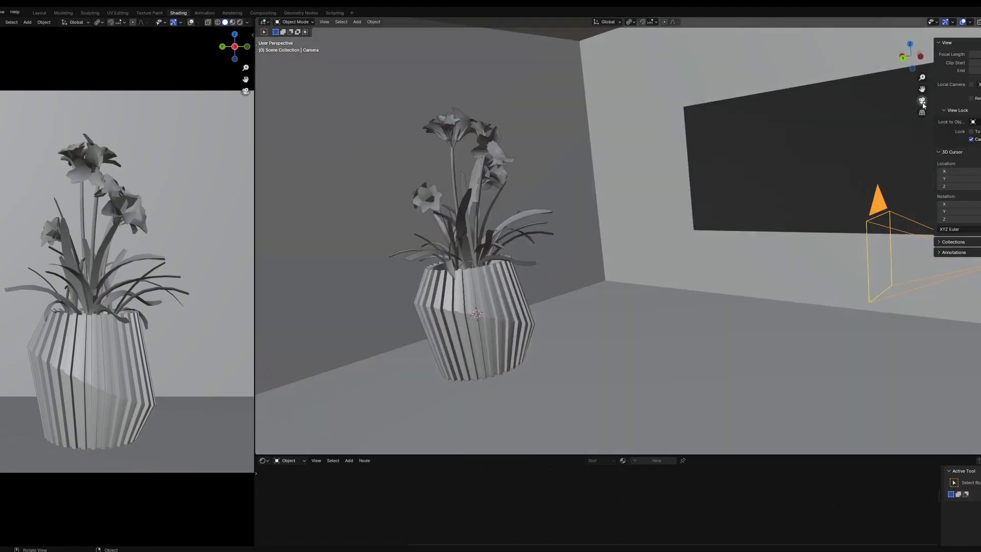
{"action": "left_click", "coordinate": [923, 101]}
{"action": "mouse_move", "coordinate": [680, 232]}
{"action": "middle_mouse_down"}
{"action": "mouse_move", "coordinate": [736, 240]}
{"action": "mouse_move", "coordinate": [685, 230]}
{"action": "middle_mouse_up"}
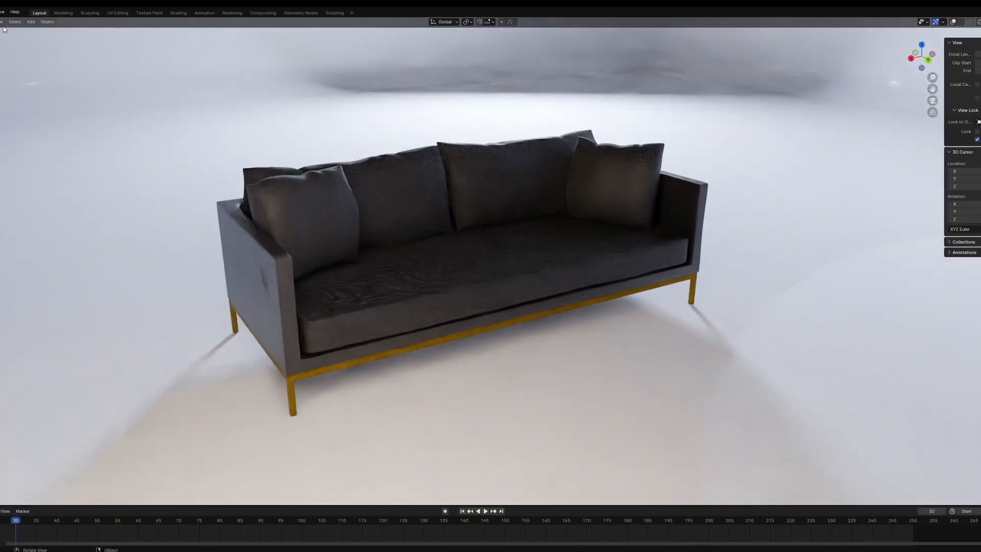
Start Walk Navigation and move sideways around the sofa to view it from behind.
{"action": "left_click", "coordinate": [60, 20]}
{"action": "mouse_move", "coordinate": [151, 222]}
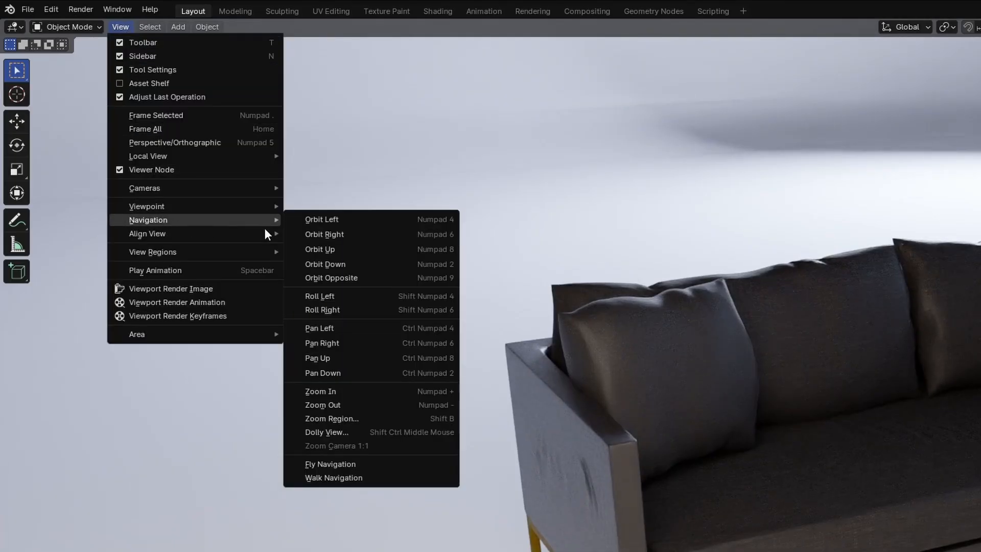
{"action": "left_click", "coordinate": [329, 476]}
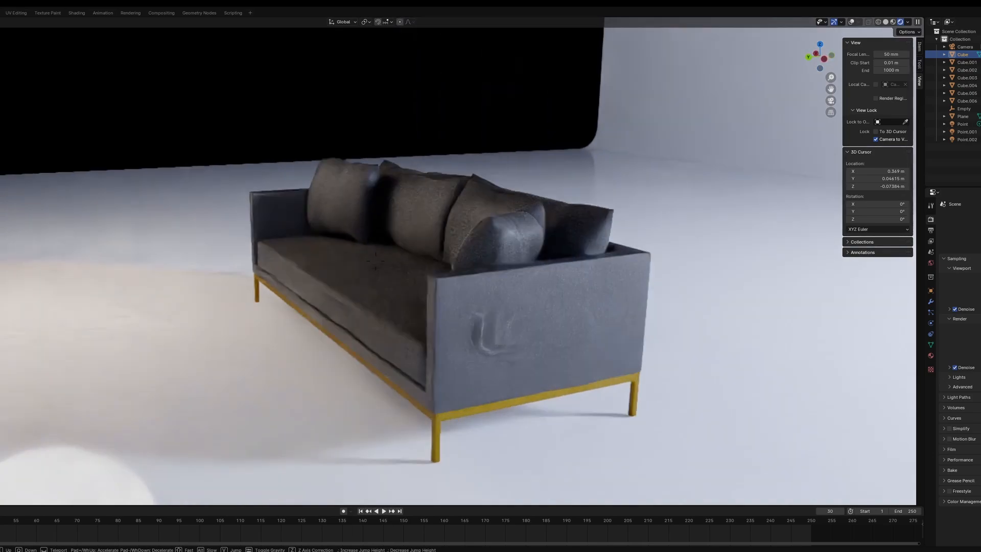
{"action": "key", "text": "d"}
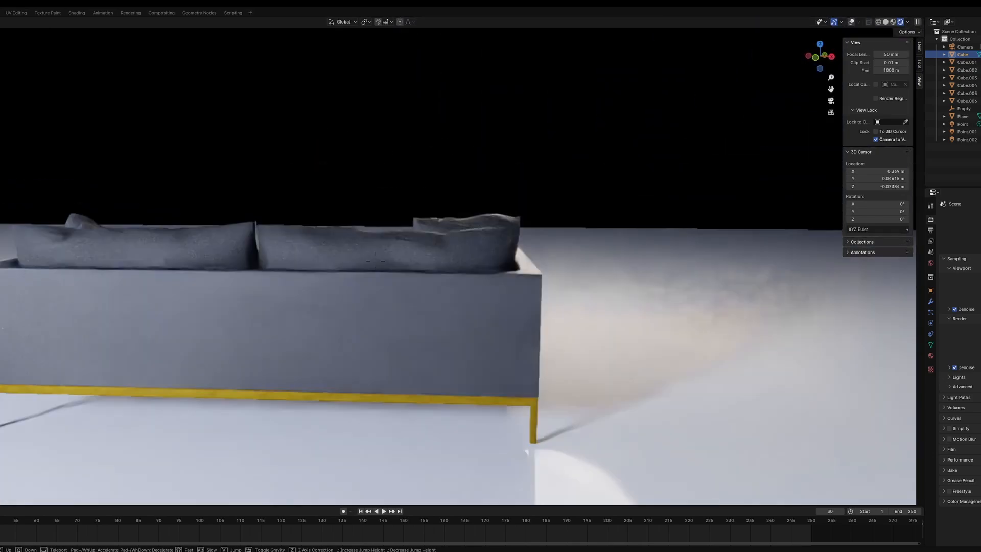
{"action": "key", "text": "d"}
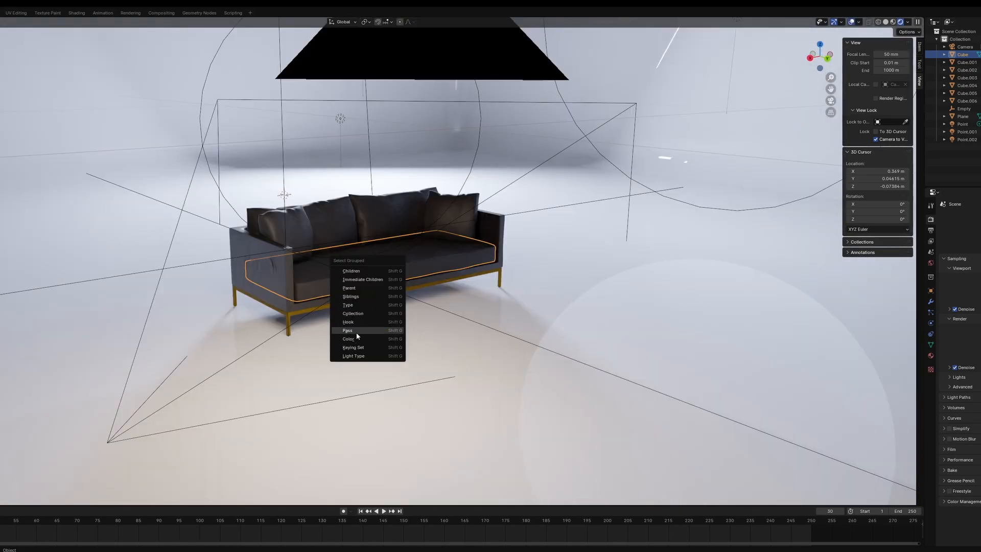
Explore Select Grouped on the sofa and select all objects of the same type as the selected part.
{"action": "left_click", "coordinate": [357, 337]}
{"action": "middle_click_drag", "start_coordinate": [357, 337], "coordinate": [404, 309]}
{"action": "scroll", "coordinate": [404, 308], "scroll_direction": "down", "scroll_amount": 4}
{"action": "left_click", "coordinate": [378, 275]}
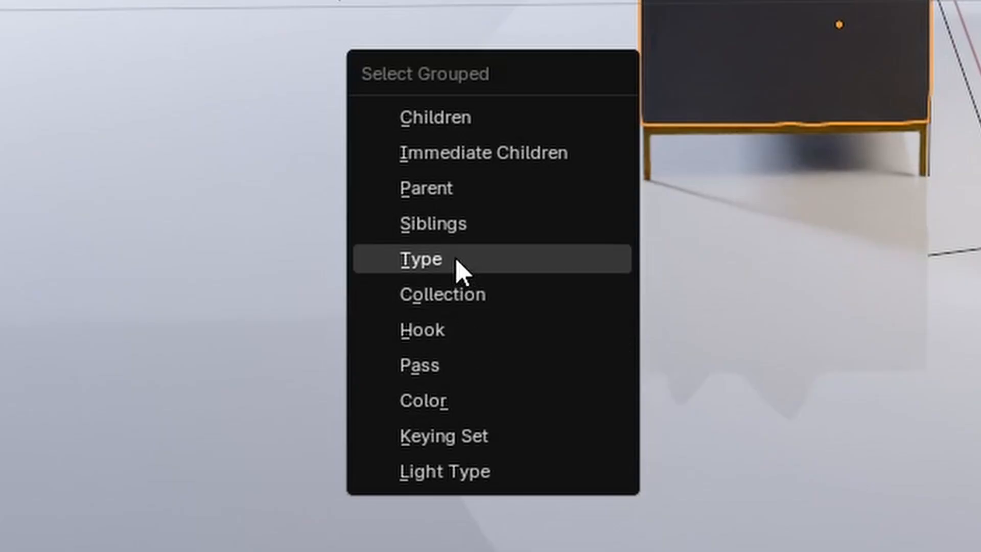
{"action": "left_click", "coordinate": [457, 262]}
{"action": "middle_click_drag", "start_coordinate": [312, 318], "coordinate": [372, 311]}
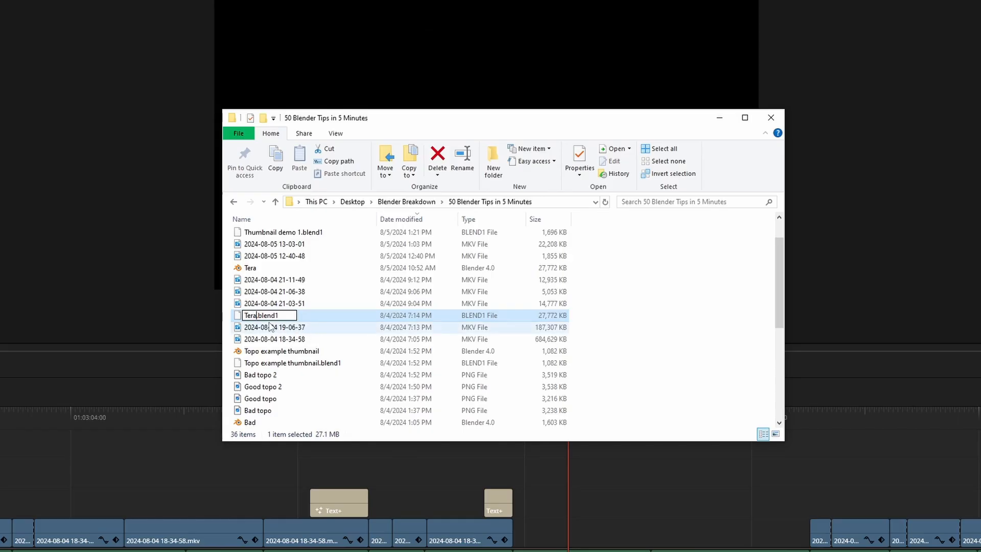
In File Explorer, rename the backup file Tera.blend1 to Tera1.blend and accept the extension change.
{"action": "type", "text": "1"}
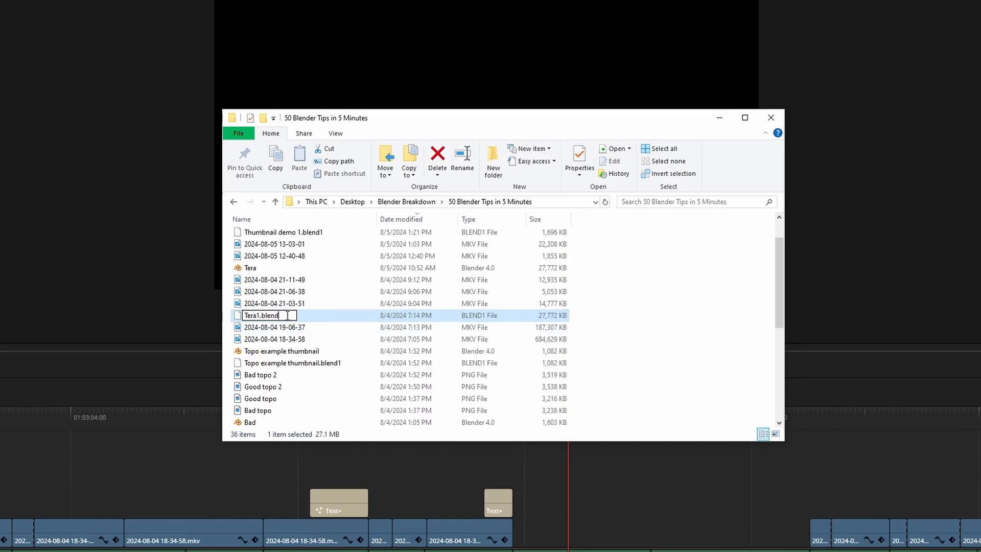
{"action": "key", "text": "Return"}
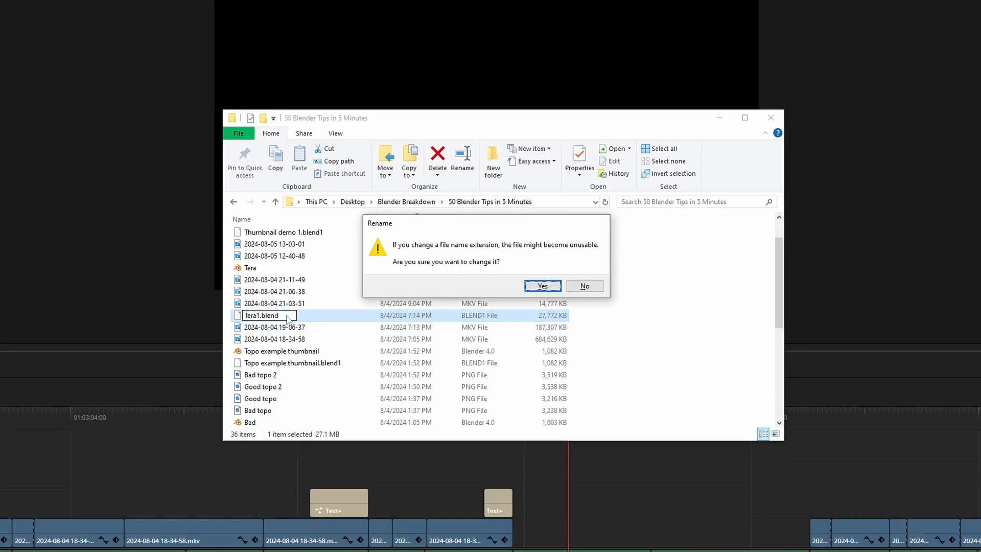
{"action": "left_click", "coordinate": [552, 288]}
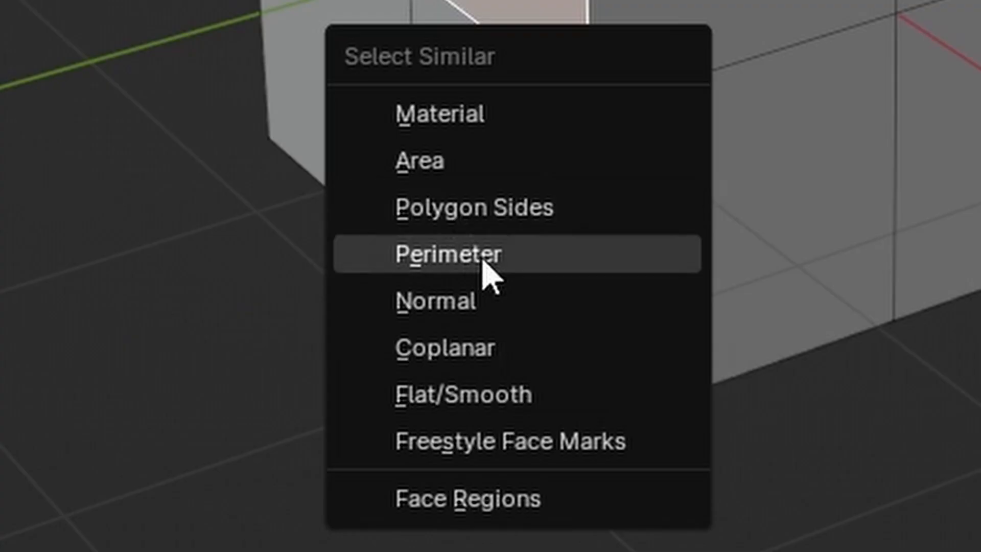
Use Select Similar to select every face coplanar with the selected face of the subdivided cube.
{"action": "left_click", "coordinate": [536, 340]}
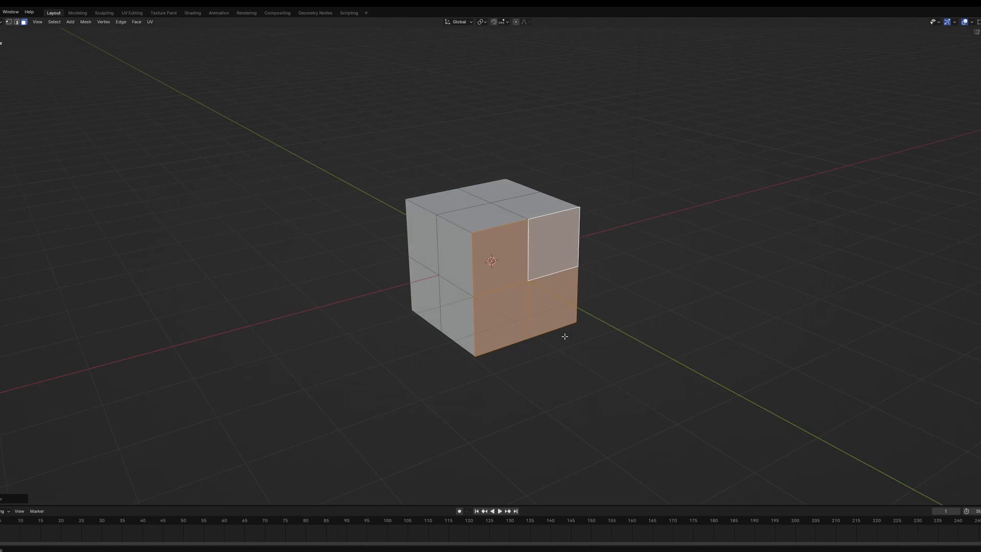
{"action": "middle_click_drag", "start_coordinate": [565, 337], "coordinate": [500, 298]}
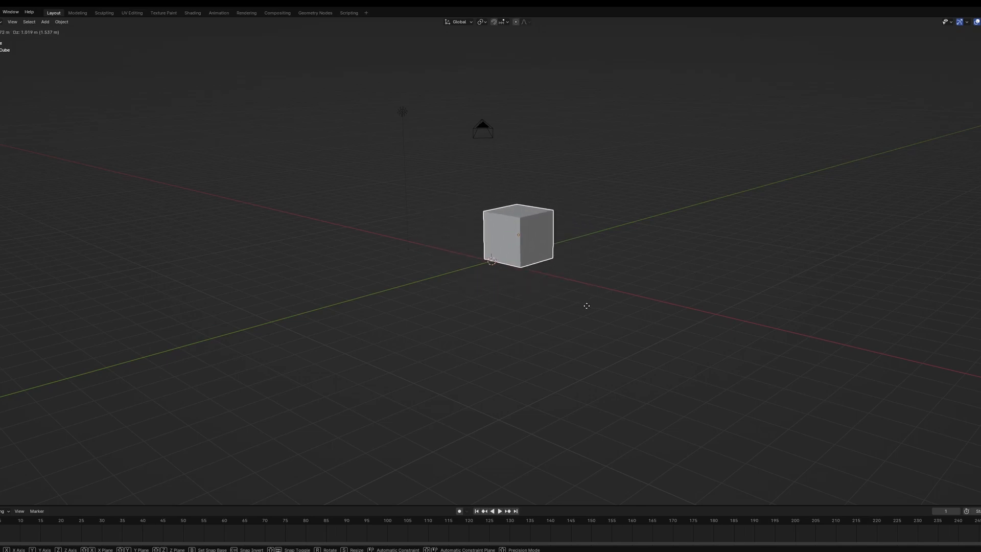
Move the cube with its motion constrained in turn to the Z, X and Y axes.
{"action": "key", "text": "z"}
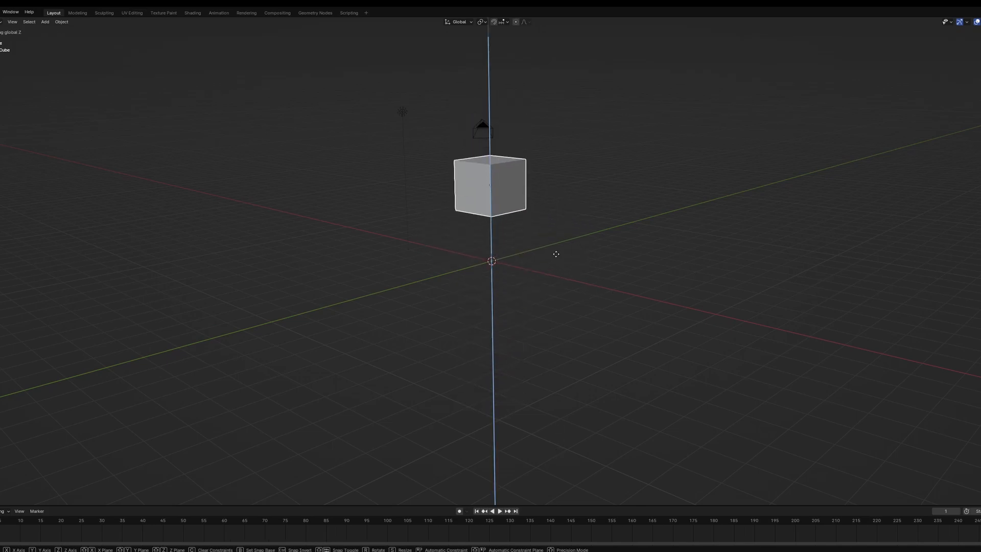
{"action": "key", "text": "x"}
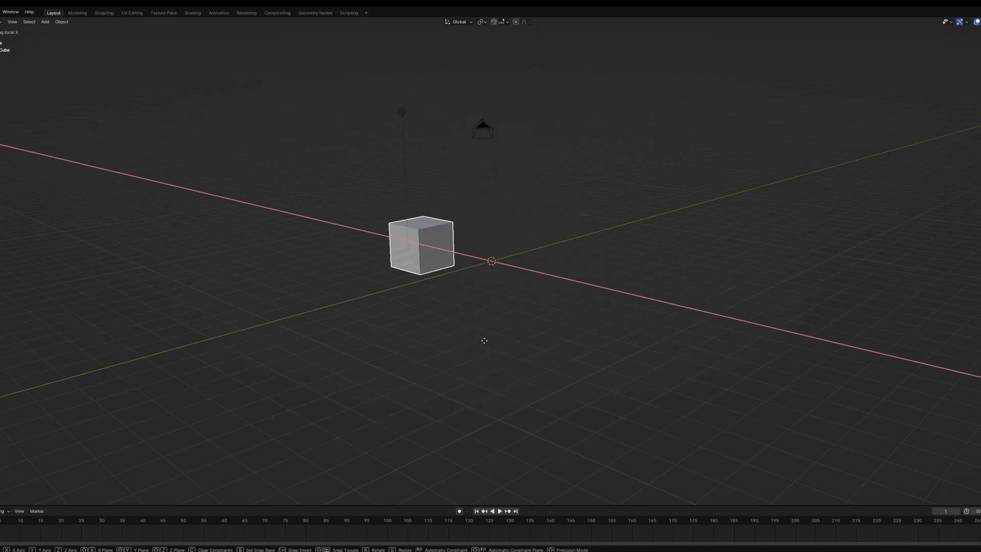
{"action": "key", "text": "y"}
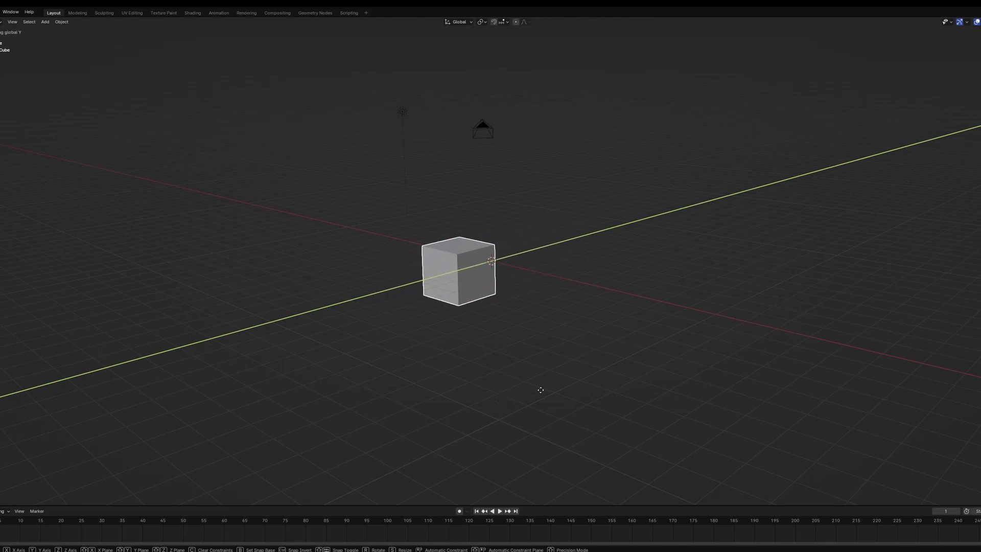
Move the cube with the Z axis locked, and switch the lock to the X axis.
{"action": "key", "text": "shift+z"}
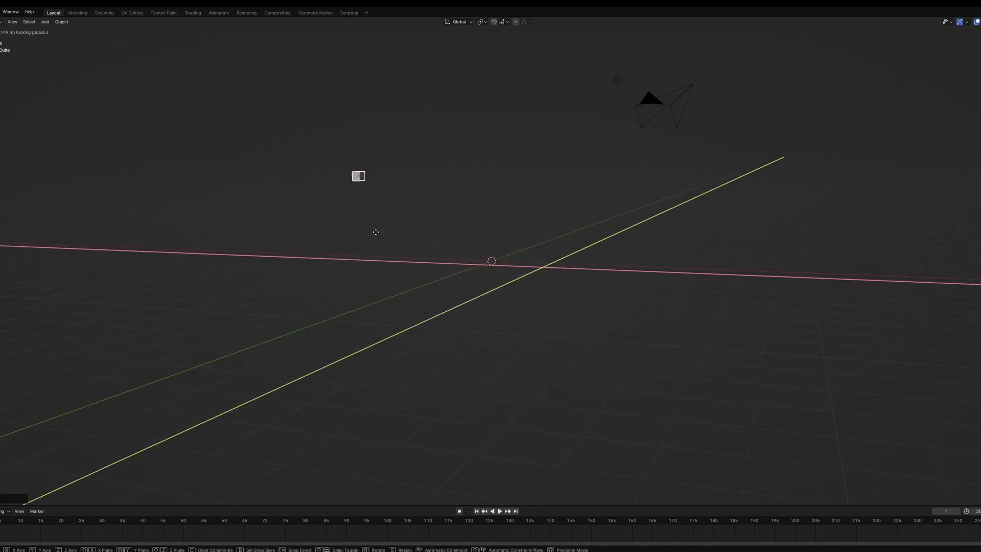
{"action": "key", "text": "shift+x"}
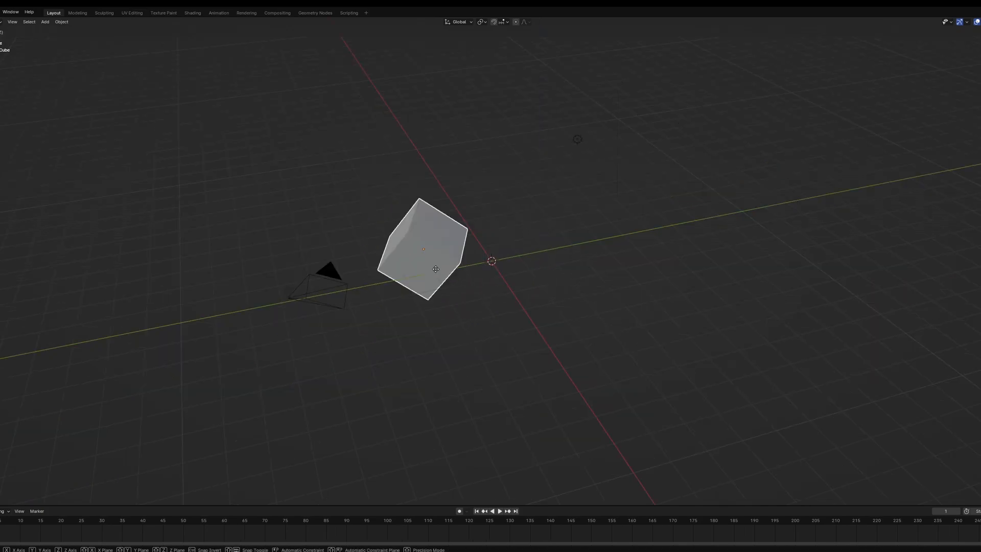
Rotate the cube around the X axis, switch the constraint to the Z axis, and apply the rotation.
{"action": "key", "text": "x"}
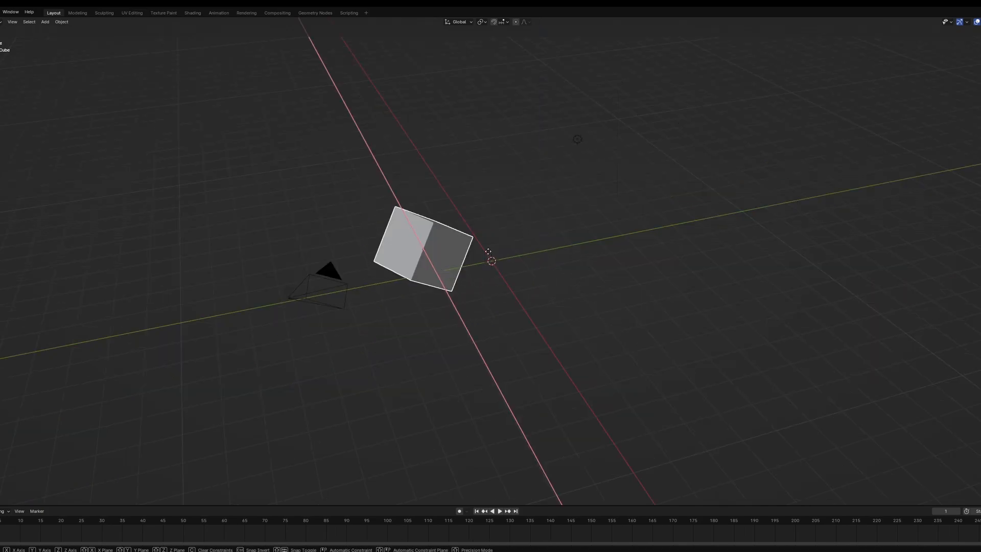
{"action": "key", "text": "z"}
{"action": "left_click", "coordinate": [447, 317]}
{"action": "middle_click_drag", "start_coordinate": [447, 317], "coordinate": [41, 253]}
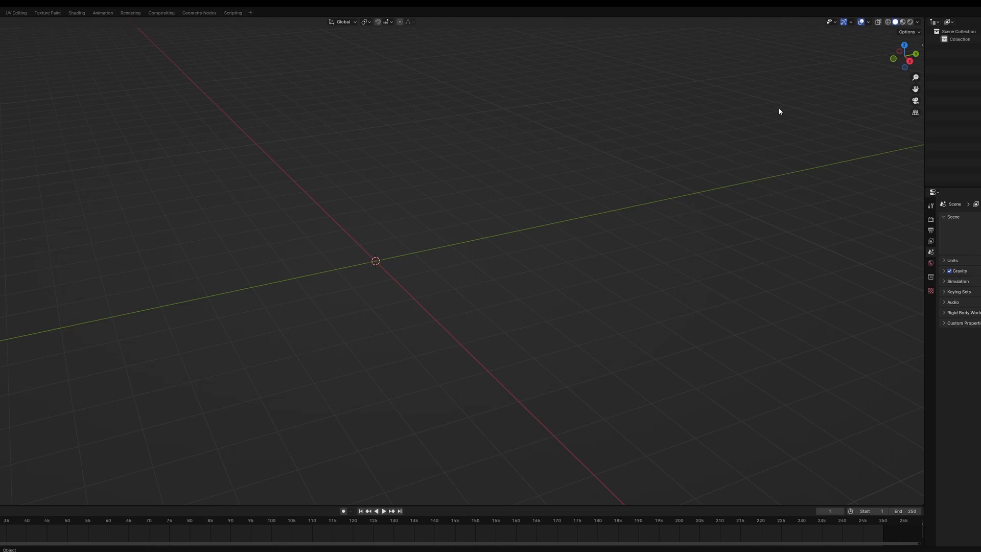
Open the 3D viewport's sidebar in the empty scene.
{"action": "key", "text": "n"}
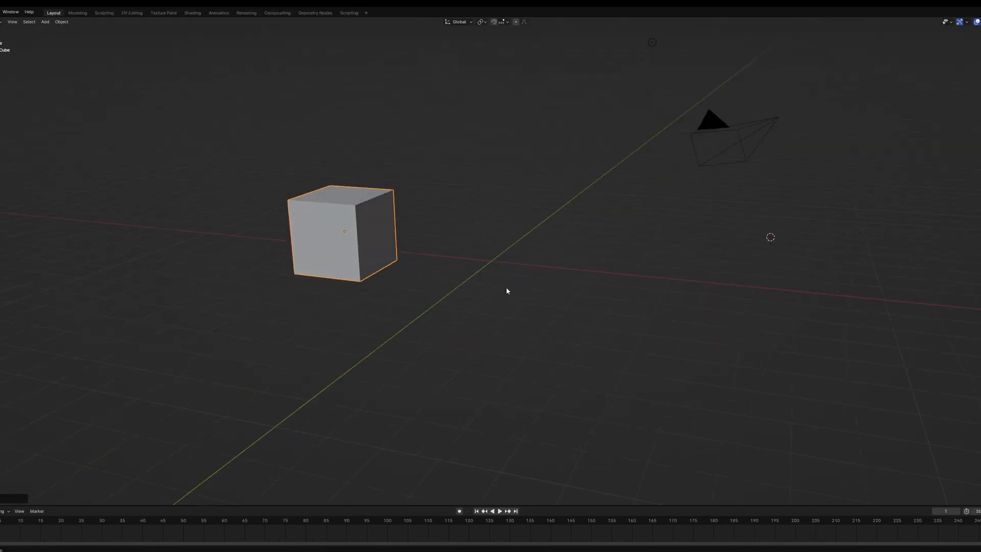
Snap the 3D cursor to the selected cube, and grab the cube to move it freely.
{"action": "key", "text": "shift+s"}
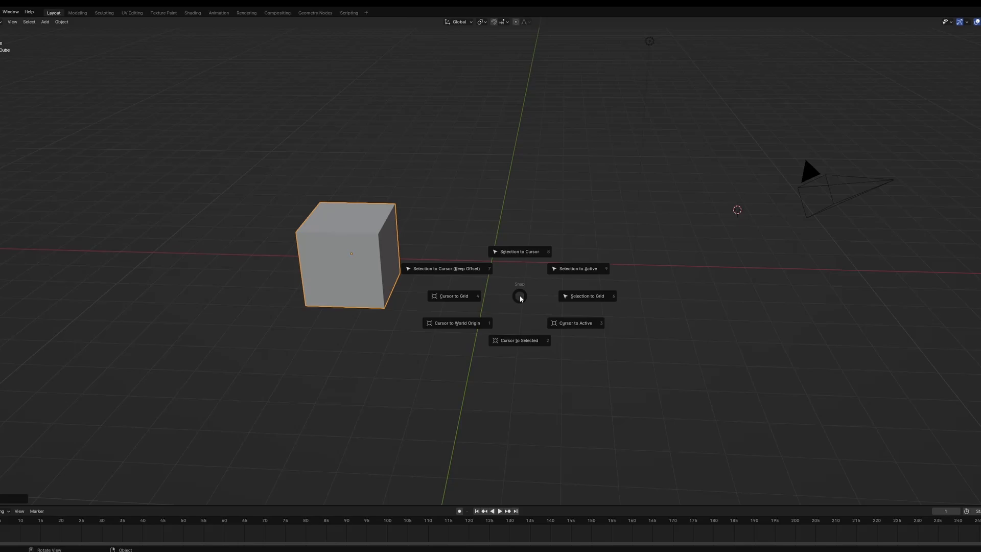
{"action": "left_click", "coordinate": [518, 341]}
{"action": "middle_click_drag", "start_coordinate": [460, 335], "coordinate": [416, 300]}
{"action": "key", "text": "shift+s"}
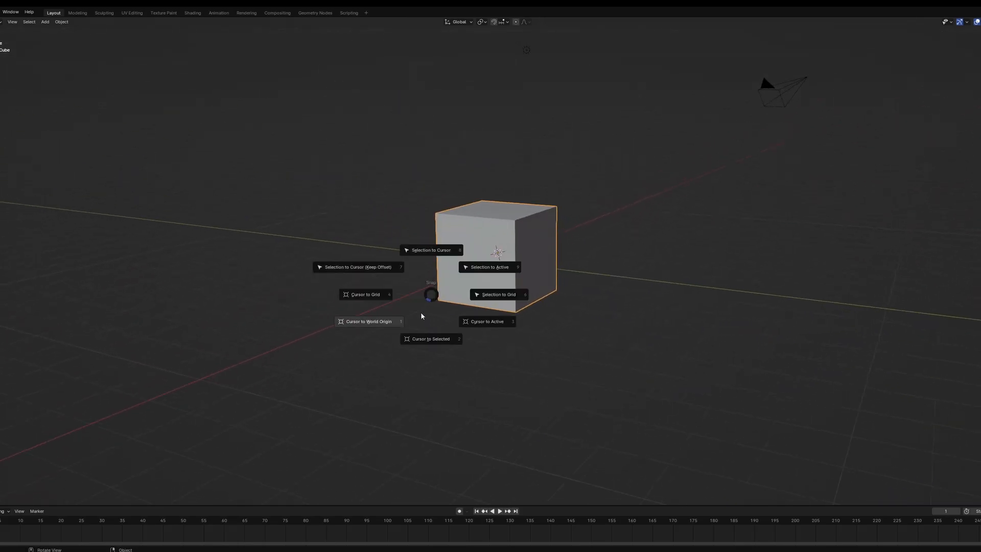
{"action": "left_click", "coordinate": [433, 338]}
{"action": "middle_click_drag", "start_coordinate": [435, 337], "coordinate": [500, 348]}
{"action": "key", "text": "g"}
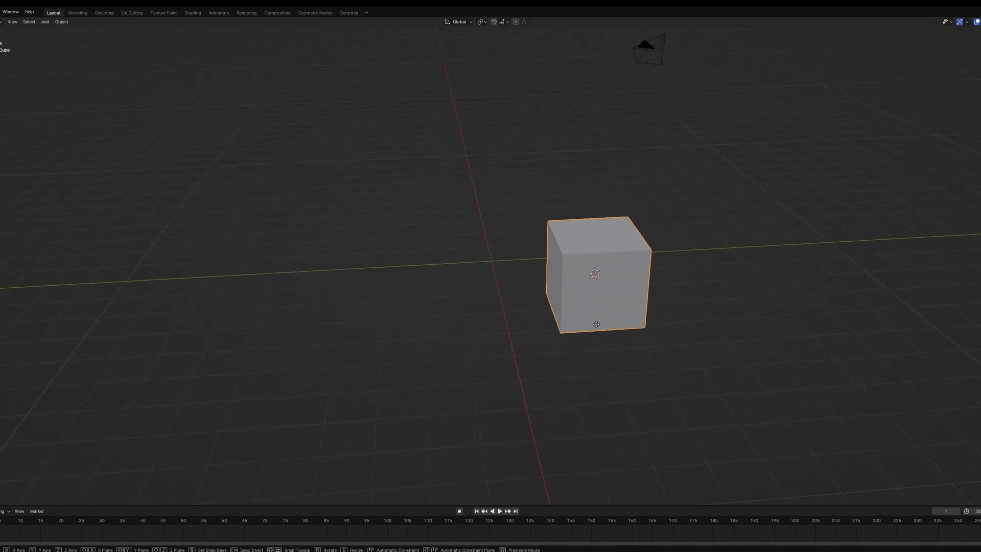
{"action": "left_click", "coordinate": [466, 308]}
{"action": "right_click", "coordinate": [466, 309]}
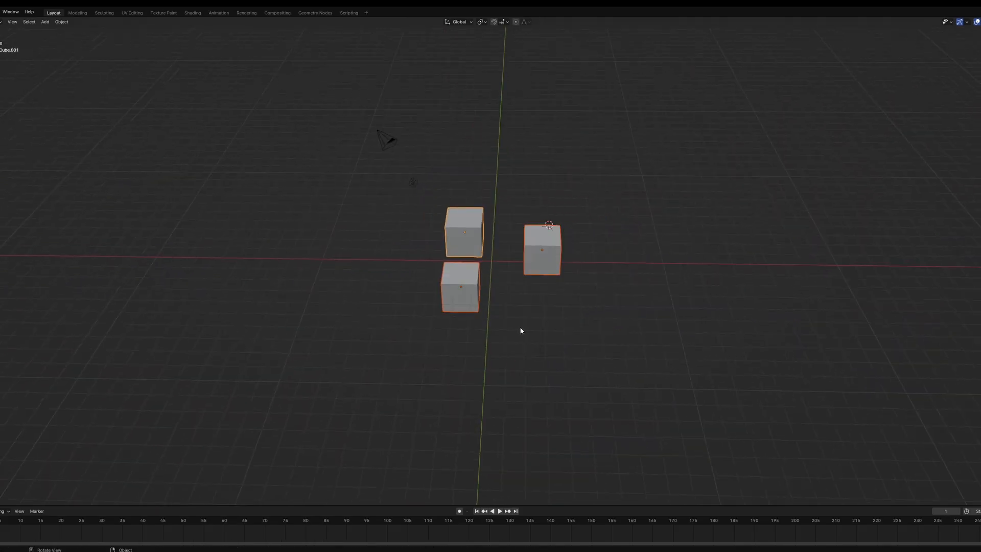
Move the three selected cubes into a new collection named Cubes.
{"action": "key", "text": "m"}
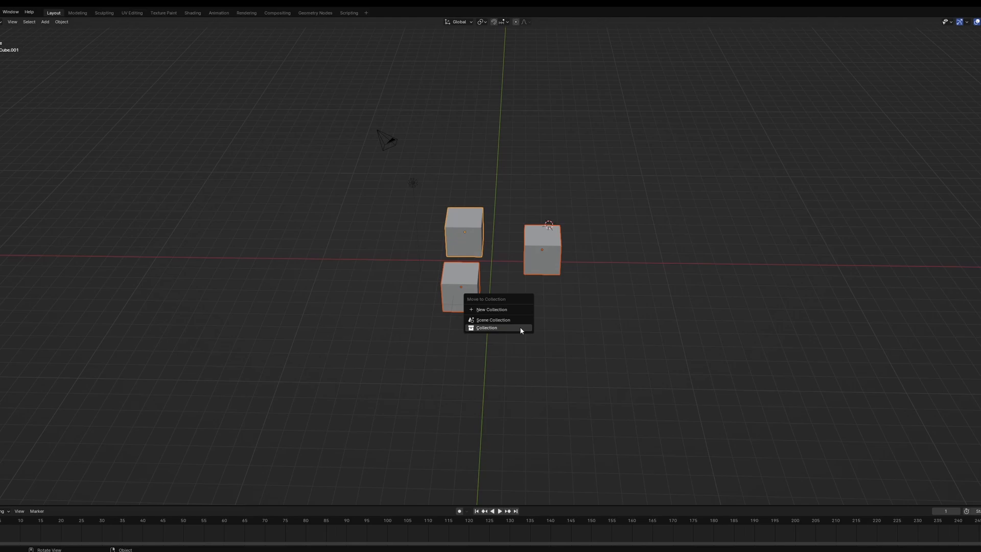
{"action": "left_click", "coordinate": [497, 310]}
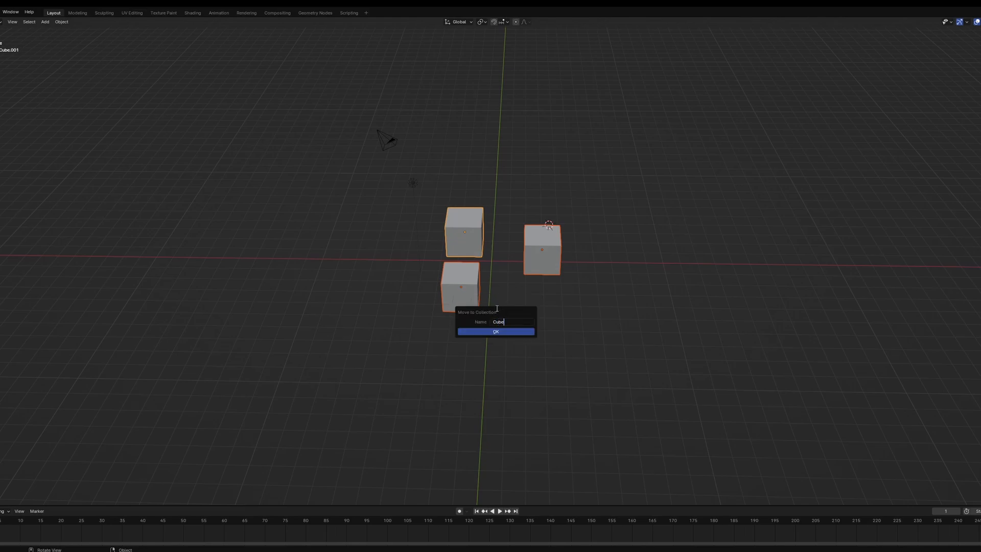
{"action": "left_click", "coordinate": [475, 331]}
Select the cube nearest the 3D cursor and use Select Grouped on it.
{"action": "middle_click_drag", "start_coordinate": [566, 320], "coordinate": [554, 346]}
{"action": "left_click", "coordinate": [547, 231]}
{"action": "key", "text": "shift+g"}
{"action": "left_click", "coordinate": [546, 231]}
{"action": "middle_click_drag", "start_coordinate": [546, 228], "coordinate": [574, 210]}
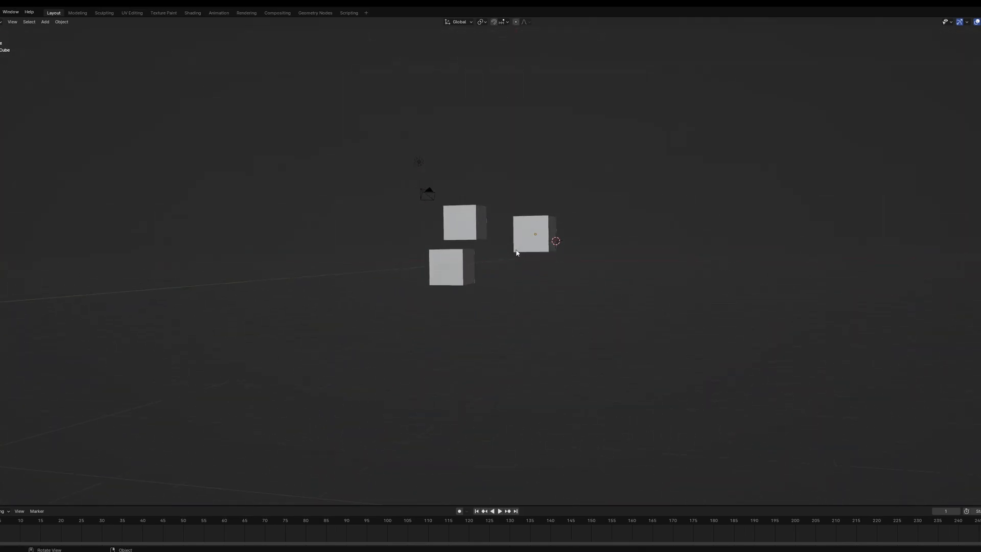
Add a collection instance of the Cubes collection to the scene.
{"action": "key", "text": "shift+a"}
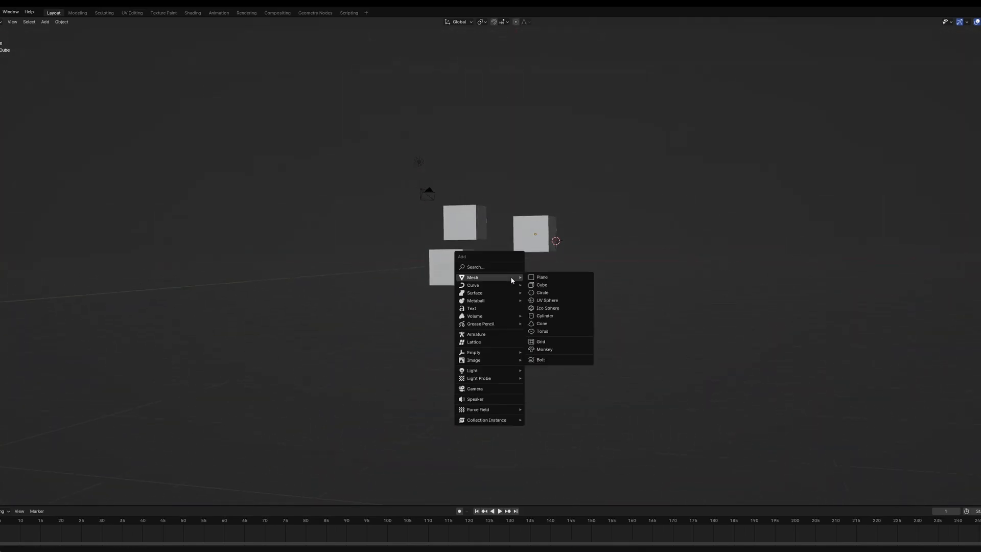
{"action": "mouse_move", "coordinate": [471, 422]}
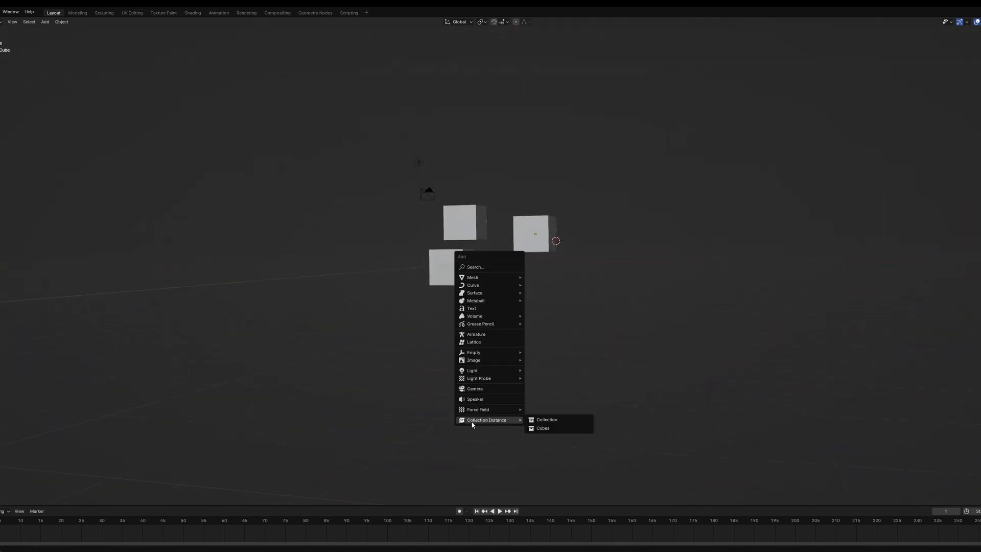
{"action": "left_click", "coordinate": [549, 431]}
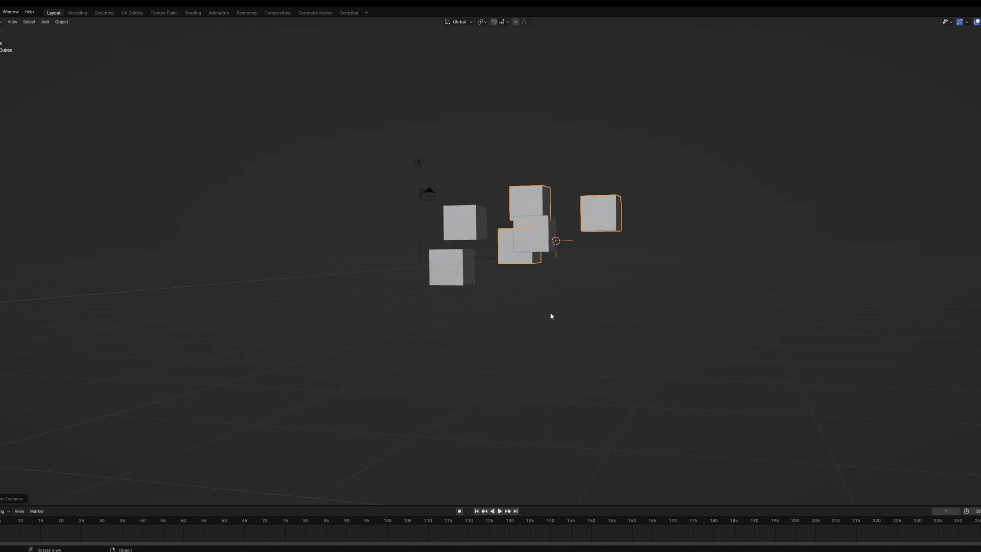
Move the Cubes collection instance away from the original cubes.
{"action": "scroll", "coordinate": [550, 313], "scroll_direction": "down", "scroll_amount": 2}
{"action": "middle_click_drag", "start_coordinate": [550, 313], "coordinate": [554, 336]}
{"action": "key", "text": "g"}
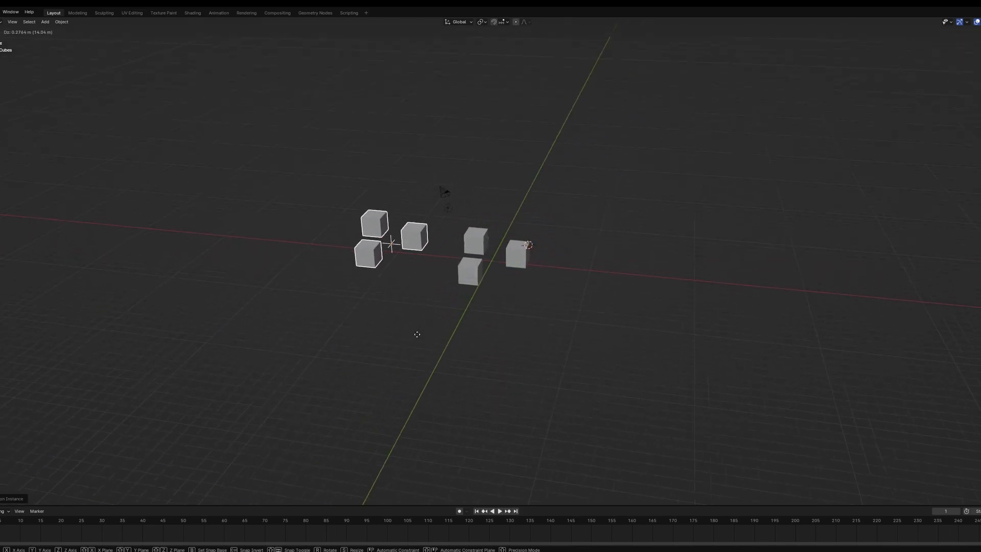
{"action": "left_click", "coordinate": [415, 358]}
{"action": "key", "text": "grave"}
{"action": "left_click", "coordinate": [446, 378]}
{"action": "middle_click_drag", "start_coordinate": [445, 378], "coordinate": [466, 332]}
{"action": "scroll", "coordinate": [538, 328], "scroll_direction": "down", "scroll_amount": 5}
Enable Statistics in the viewport overlays.
{"action": "left_click", "coordinate": [967, 22]}
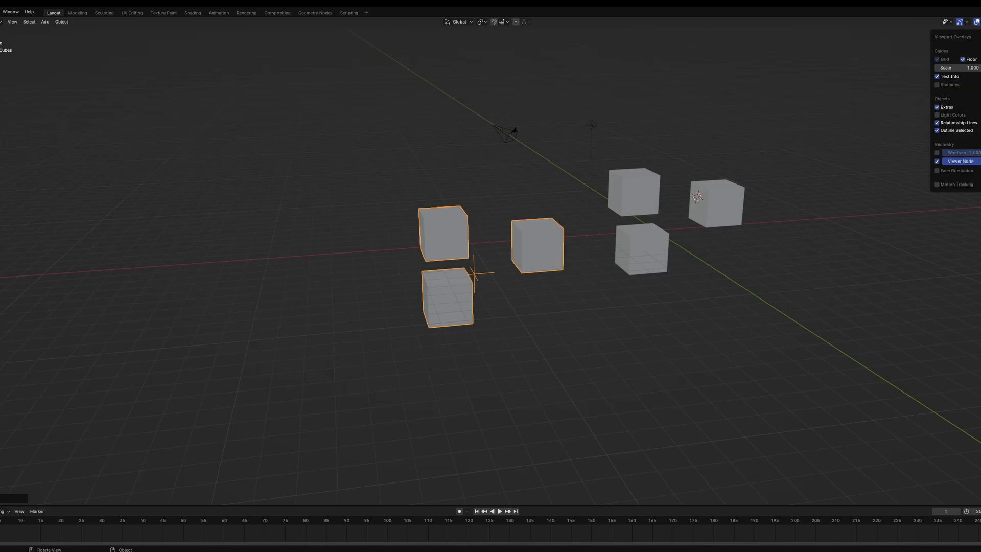
{"action": "left_click", "coordinate": [938, 86]}
{"action": "middle_click_drag", "start_coordinate": [604, 169], "coordinate": [553, 167]}
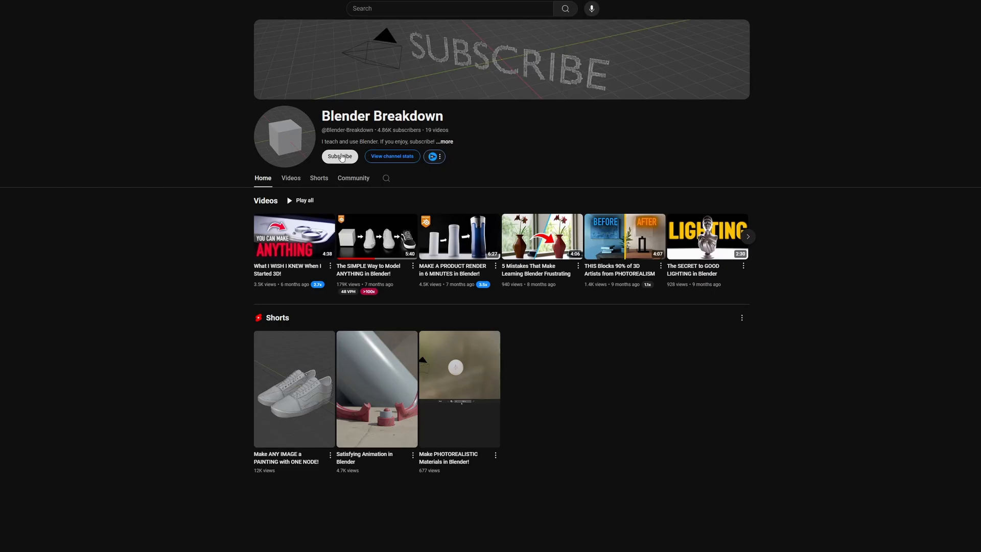
Subscribe to the Blender Breakdown channel on YouTube.
{"action": "left_click", "coordinate": [341, 157]}
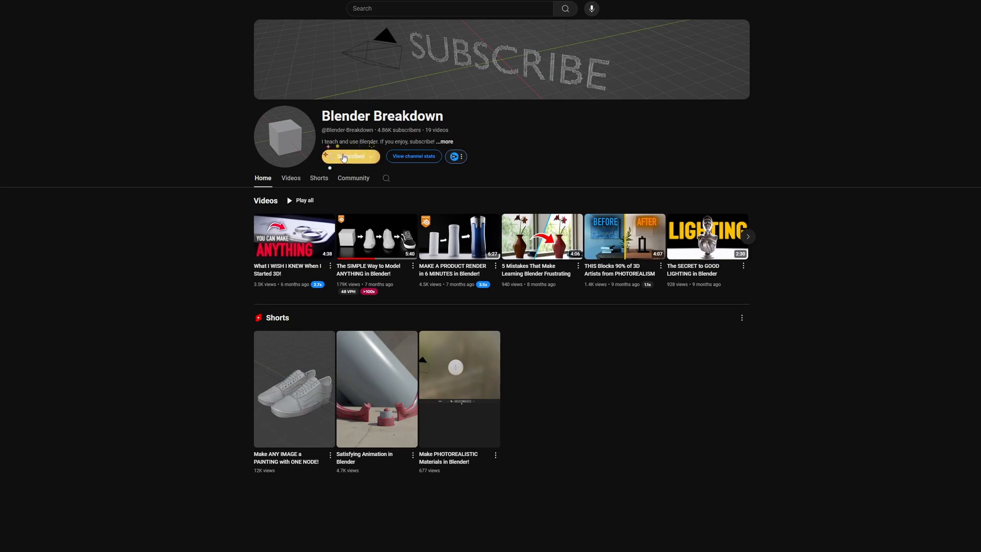
{"action": "left_click", "coordinate": [341, 158]}
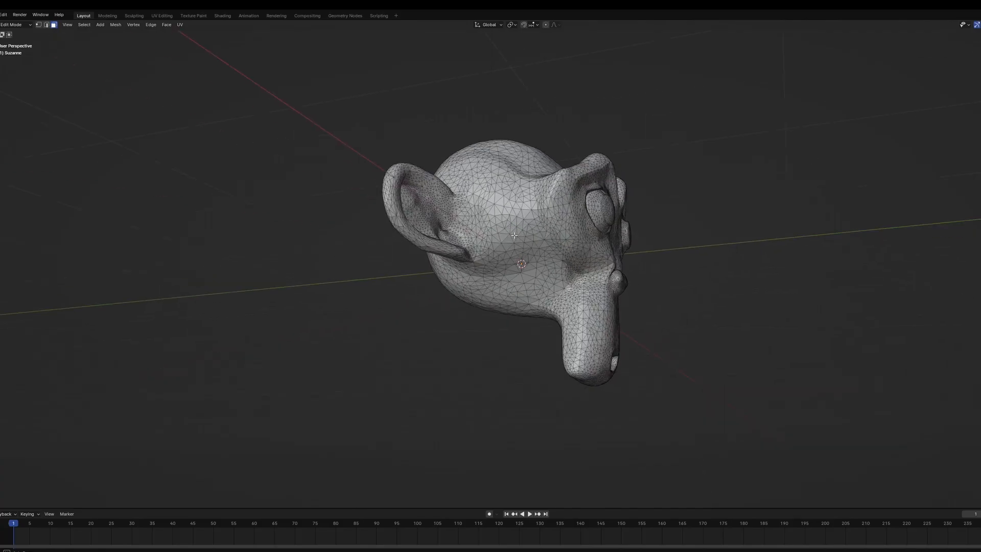
In Blender, select all faces of the triangulated monkey head and convert them with Tris to Quads.
{"action": "middle_click_drag", "start_coordinate": [460, 241], "coordinate": [410, 254]}
{"action": "key", "text": "a"}
{"action": "scroll", "coordinate": [491, 256], "scroll_direction": "up", "scroll_amount": 2}
{"action": "middle_click_drag", "start_coordinate": [506, 252], "coordinate": [545, 259]}
{"action": "right_click", "coordinate": [549, 260]}
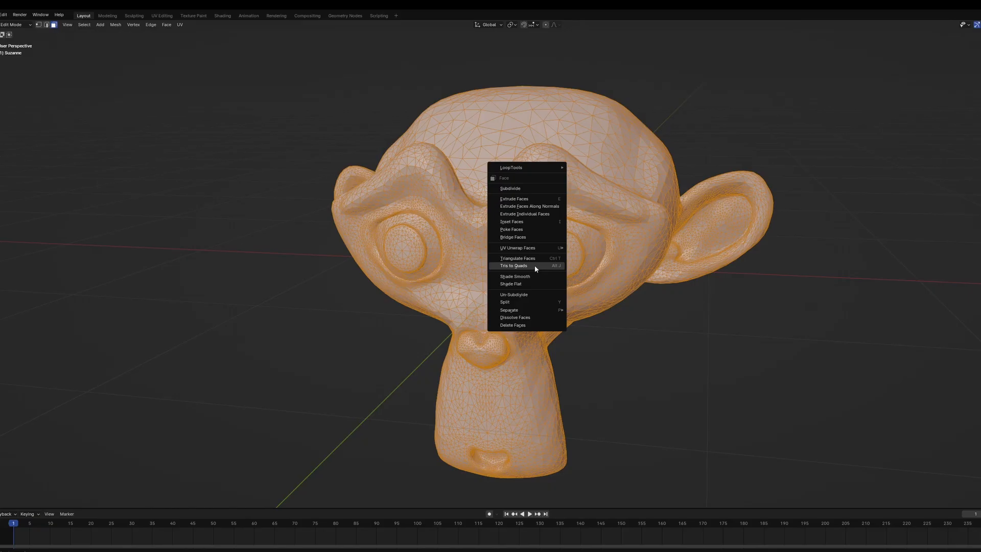
{"action": "left_click", "coordinate": [478, 338]}
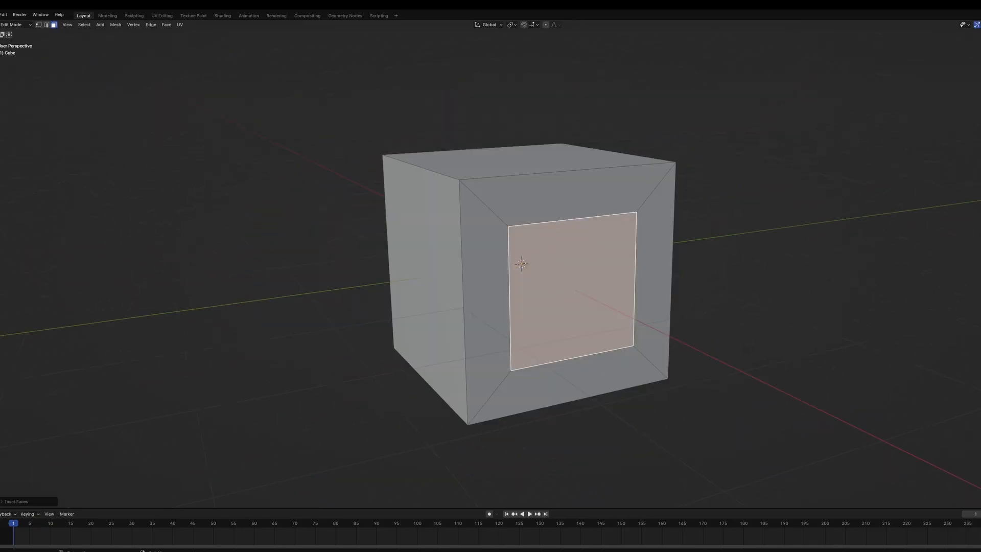
Apply Poke Faces to the selected inset face of the cube.
{"action": "mouse_move", "coordinate": [578, 290]}
{"action": "middle_mouse_down"}
{"action": "mouse_move", "coordinate": [492, 300]}
{"action": "mouse_move", "coordinate": [431, 289]}
{"action": "mouse_move", "coordinate": [569, 282]}
{"action": "middle_mouse_up"}
{"action": "right_click", "coordinate": [568, 282]}
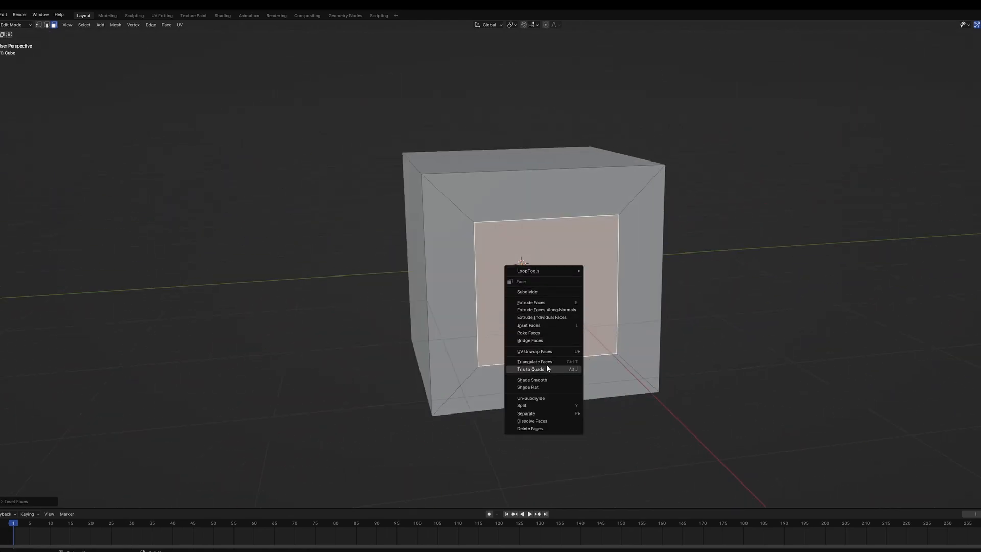
{"action": "left_click", "coordinate": [495, 247]}
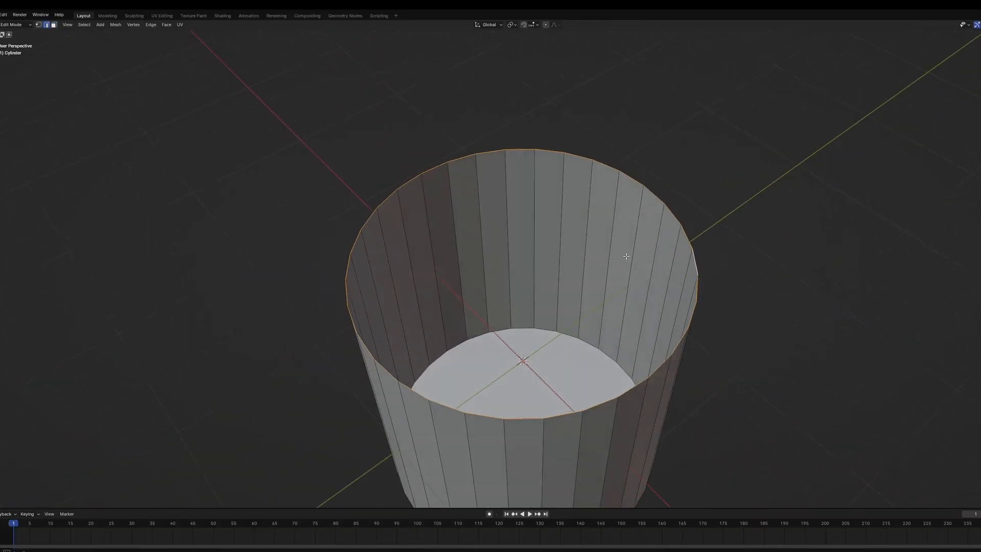
Fill the cylinder's open top rim using Grid Fill, and open the Grid Fill settings in top view.
{"action": "middle_click_drag", "start_coordinate": [626, 256], "coordinate": [618, 255]}
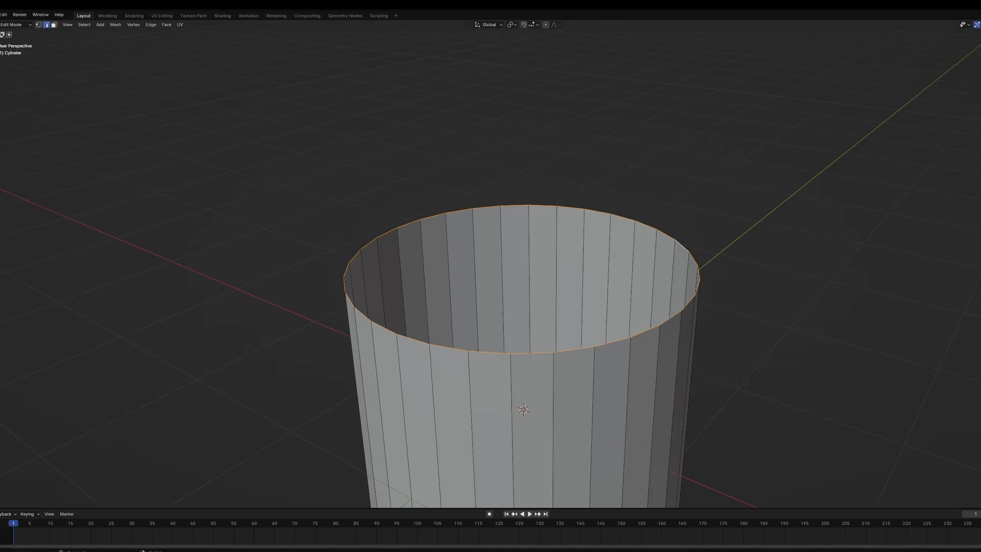
{"action": "key", "text": "ctrl+f"}
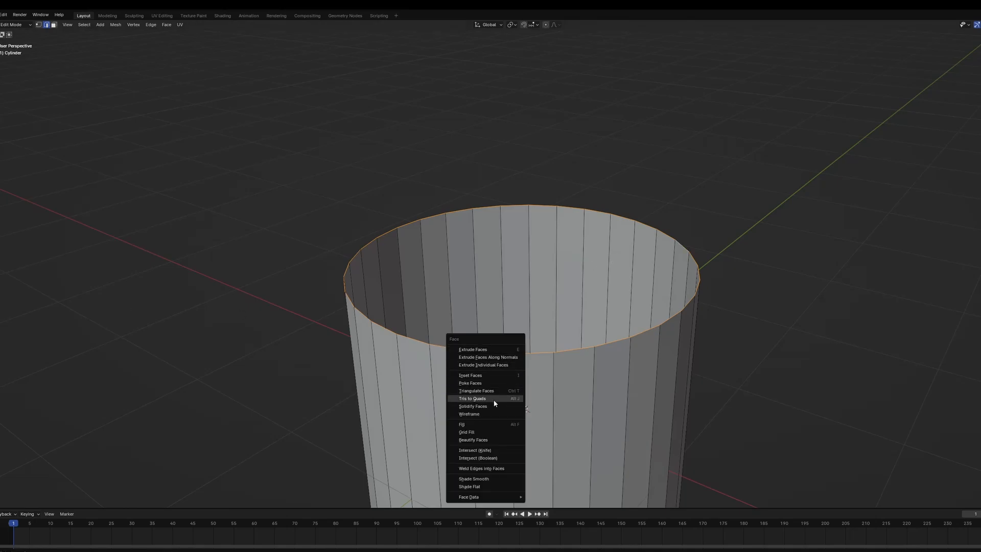
{"action": "left_click", "coordinate": [484, 432]}
{"action": "key", "text": "KP_7"}
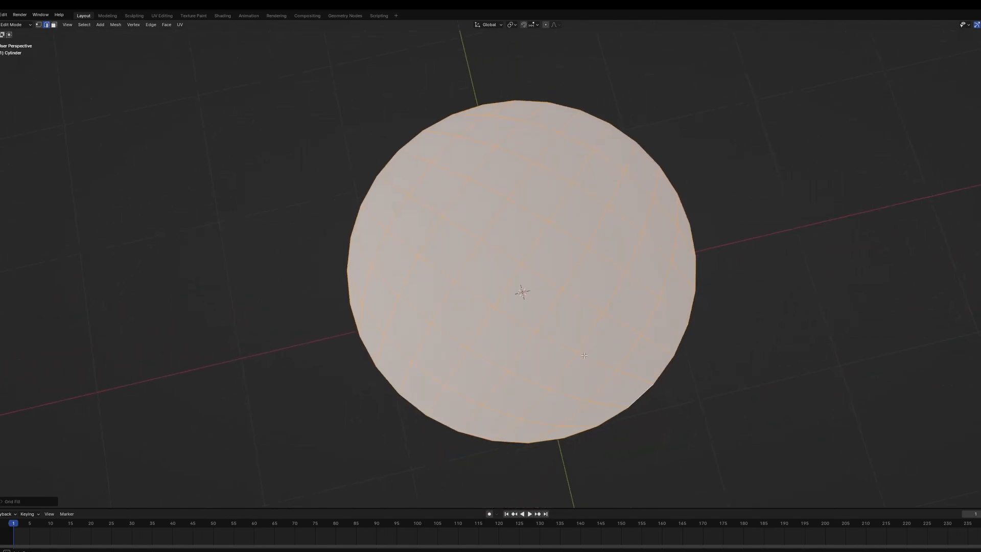
{"action": "left_click", "coordinate": [44, 502]}
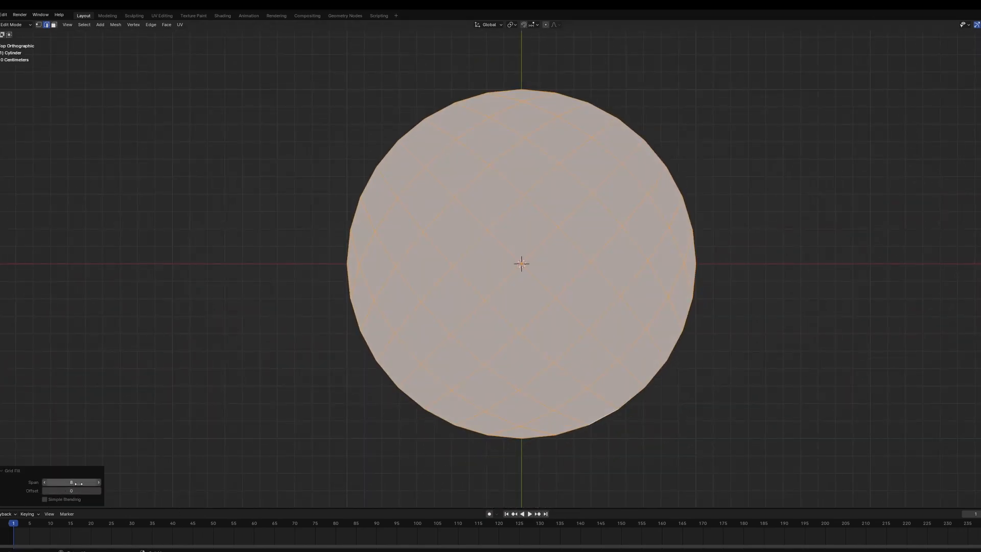
Select the edge loop running across the middle of the cylinder's cap and down its side, and dissolve its edges.
{"action": "middle_click_drag", "start_coordinate": [521, 266], "coordinate": [529, 316]}
{"action": "left_click", "coordinate": [525, 297], "text": "alt"}
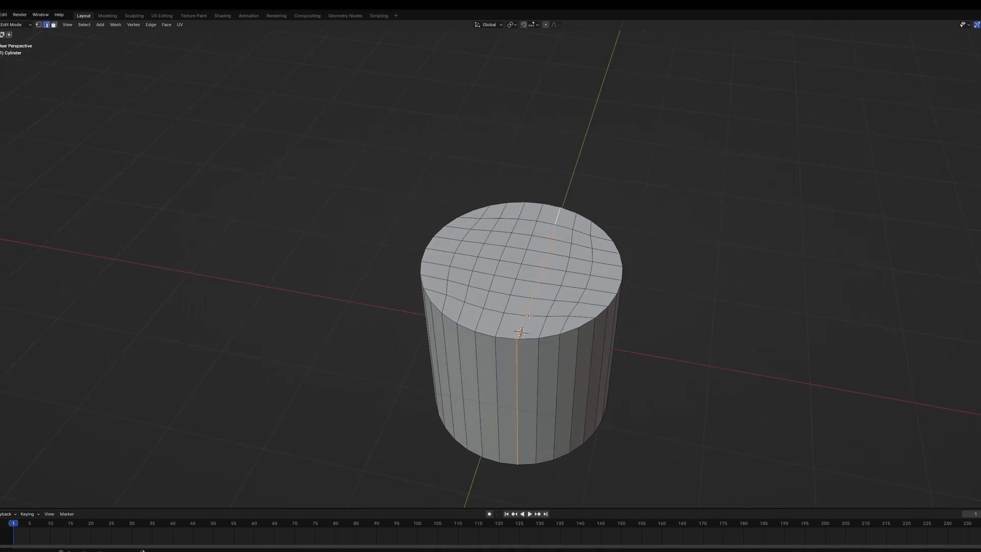
{"action": "right_click", "coordinate": [501, 326]}
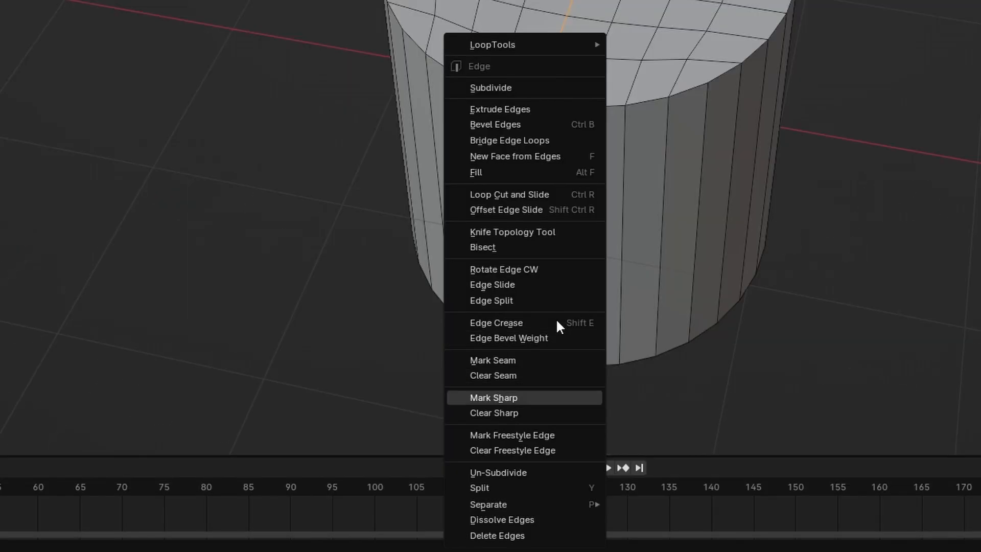
{"action": "left_click", "coordinate": [510, 521]}
Subdivide the selected edge on the cylinder's top rim.
{"action": "middle_click_drag", "start_coordinate": [537, 365], "coordinate": [535, 323]}
{"action": "right_click", "coordinate": [559, 320]}
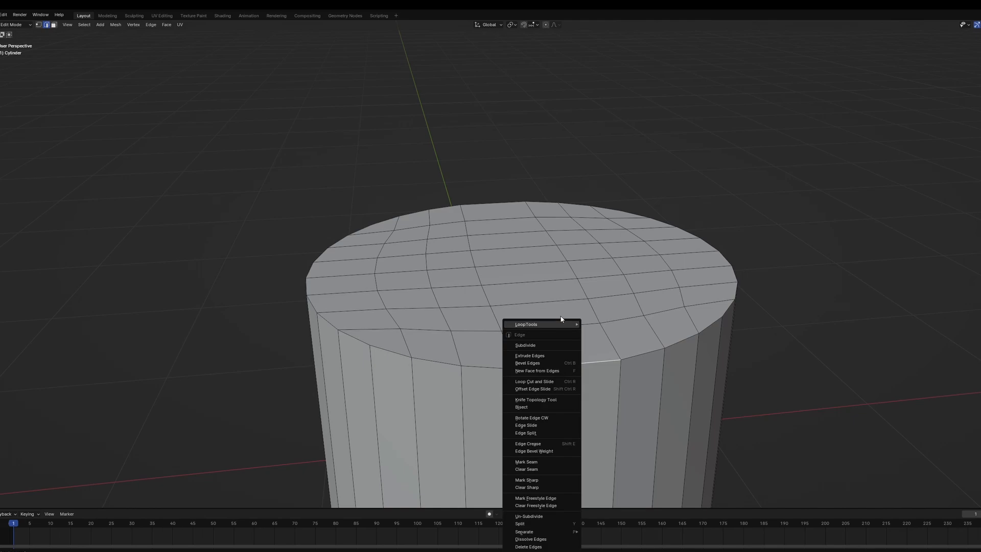
{"action": "left_click", "coordinate": [536, 345]}
Switch to vertex selection and dissolve the extra vertex on the cylinder's top rim.
{"action": "key", "text": "1"}
{"action": "middle_click_drag", "start_coordinate": [579, 361], "coordinate": [471, 304]}
{"action": "right_click", "coordinate": [471, 303]}
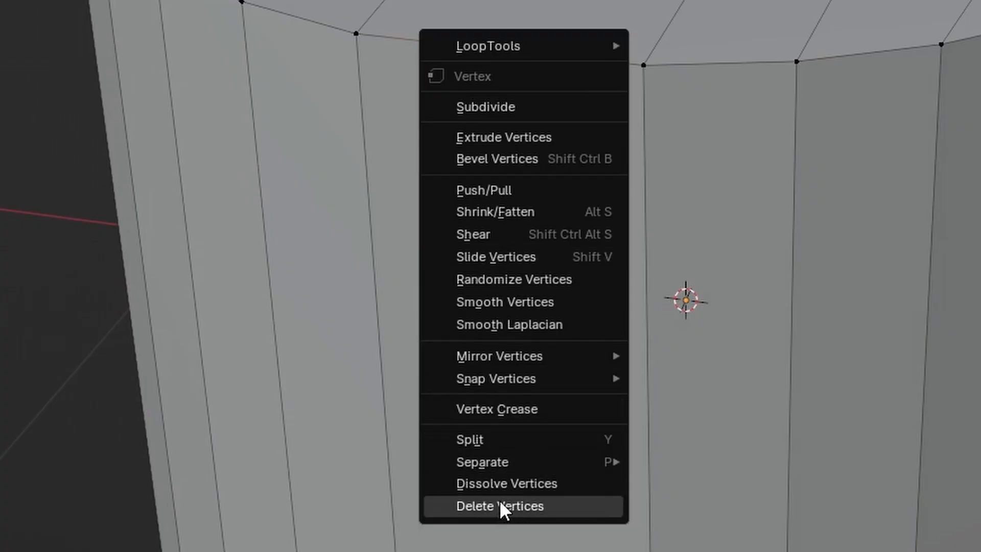
{"action": "left_click", "coordinate": [453, 425]}
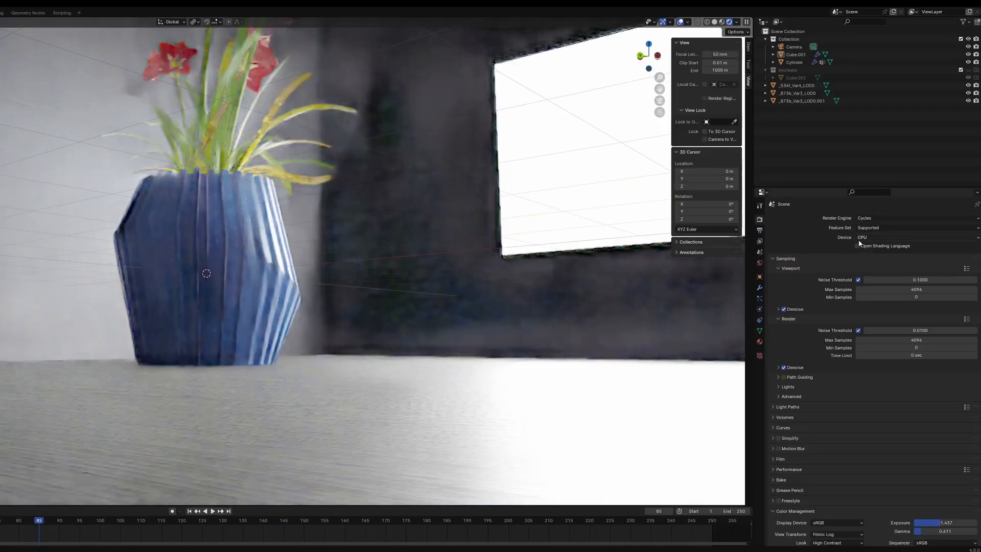
Set the Cycles device to GPU Compute, and choose OptiX for the Cycles render devices in the system preferences.
{"action": "left_click", "coordinate": [863, 237]}
{"action": "left_click", "coordinate": [865, 254]}
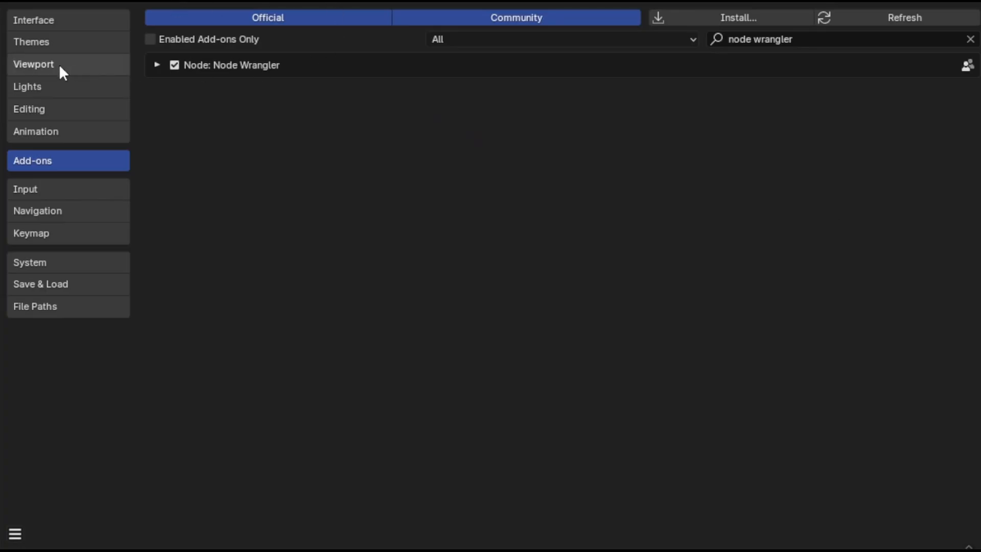
{"action": "left_click", "coordinate": [29, 262]}
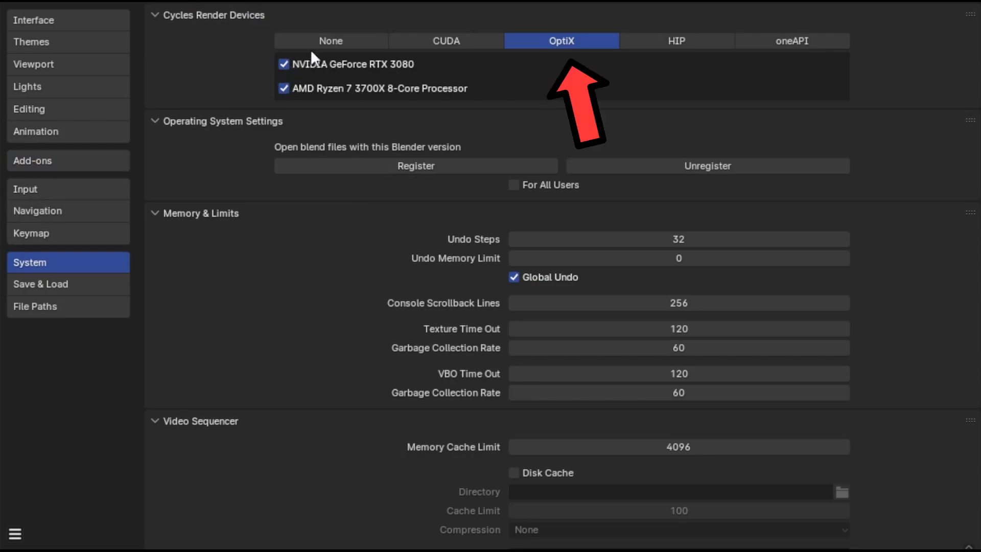
{"action": "left_click", "coordinate": [324, 42]}
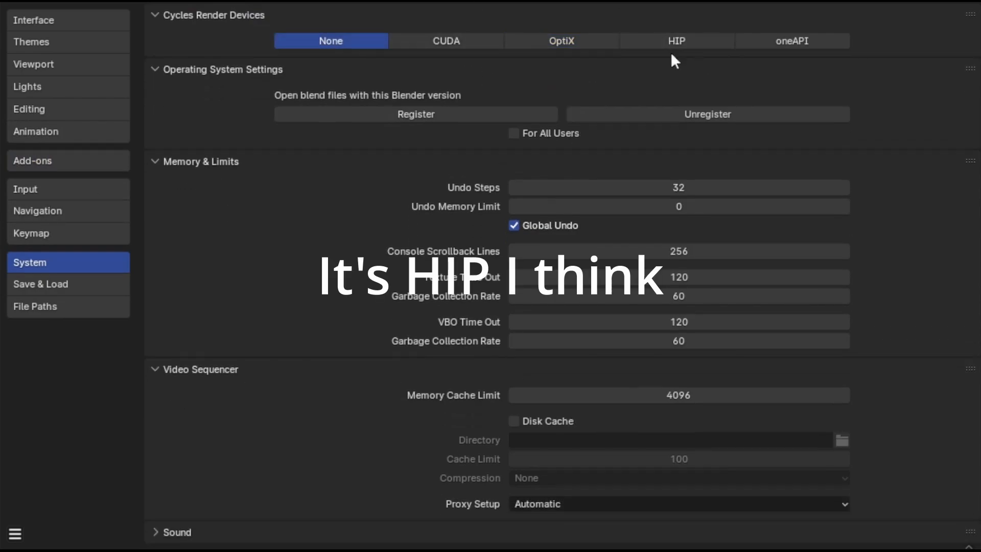
{"action": "left_click", "coordinate": [562, 41]}
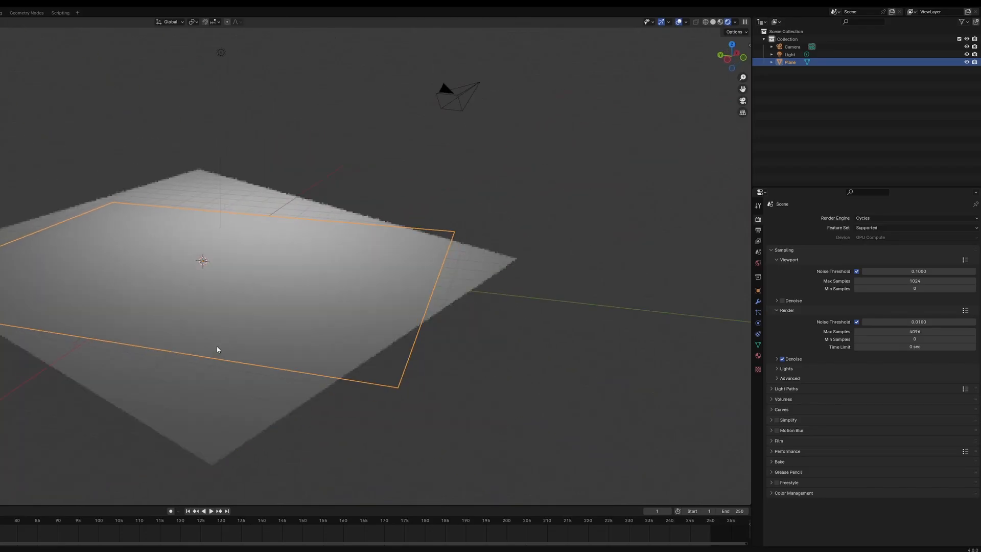
Add a Displace modifier to the plane.
{"action": "left_click", "coordinate": [758, 301]}
{"action": "left_click", "coordinate": [862, 220]}
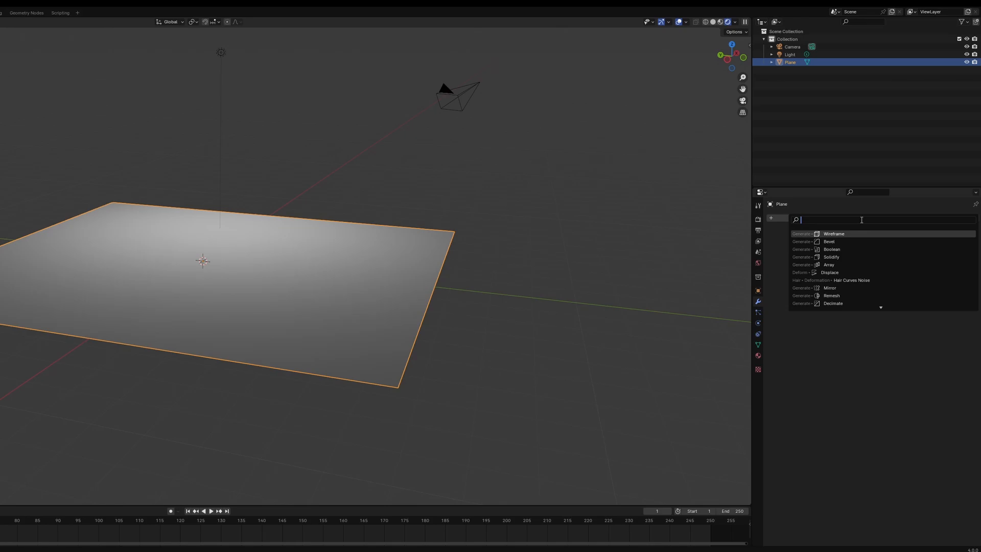
{"action": "type", "text": "displace"}
{"action": "key", "text": "Return"}
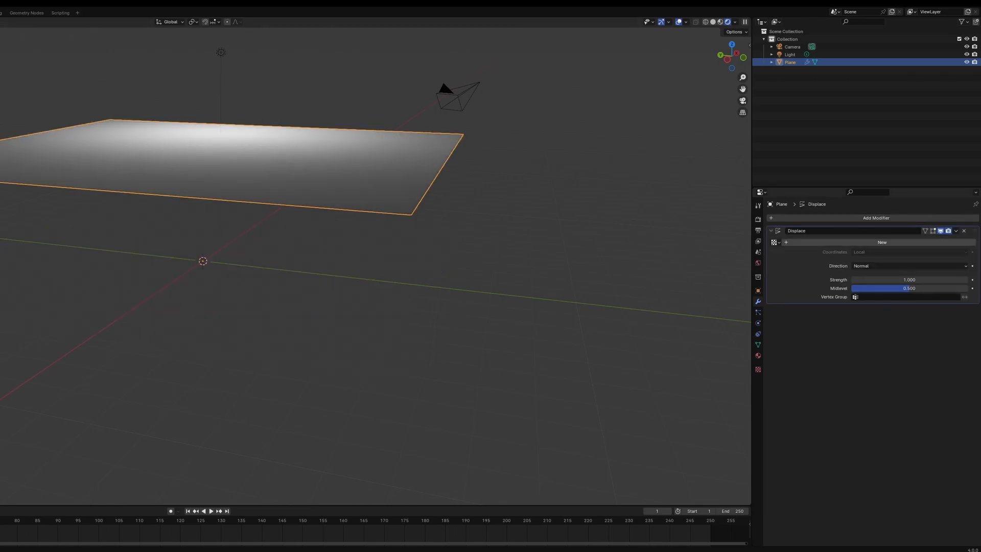
Create a new texture for the plane's Displace modifier and set its type to Clouds.
{"action": "left_click", "coordinate": [802, 243]}
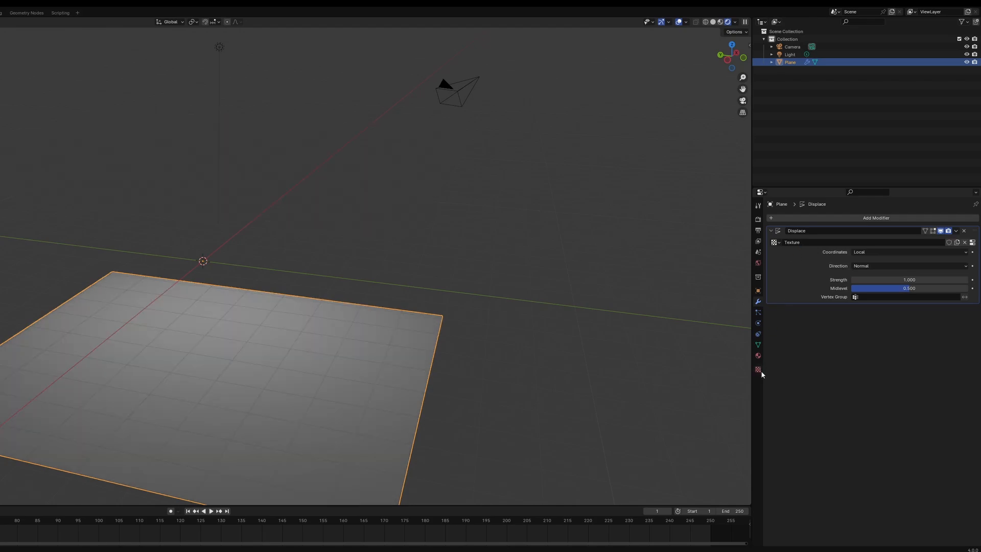
{"action": "left_click", "coordinate": [758, 369]}
{"action": "left_click", "coordinate": [828, 243]}
{"action": "left_click", "coordinate": [833, 267]}
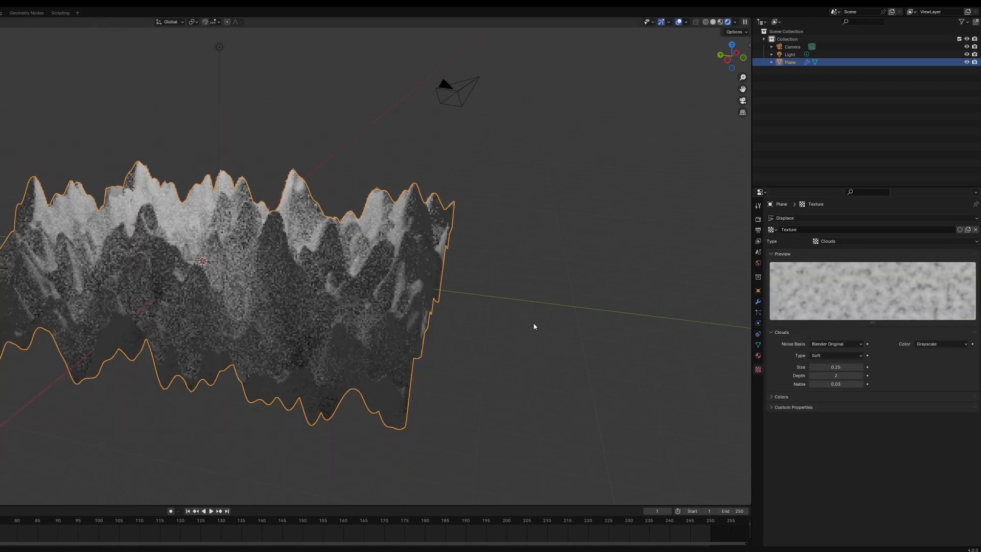
{"action": "middle_click_drag", "start_coordinate": [357, 323], "coordinate": [408, 350]}
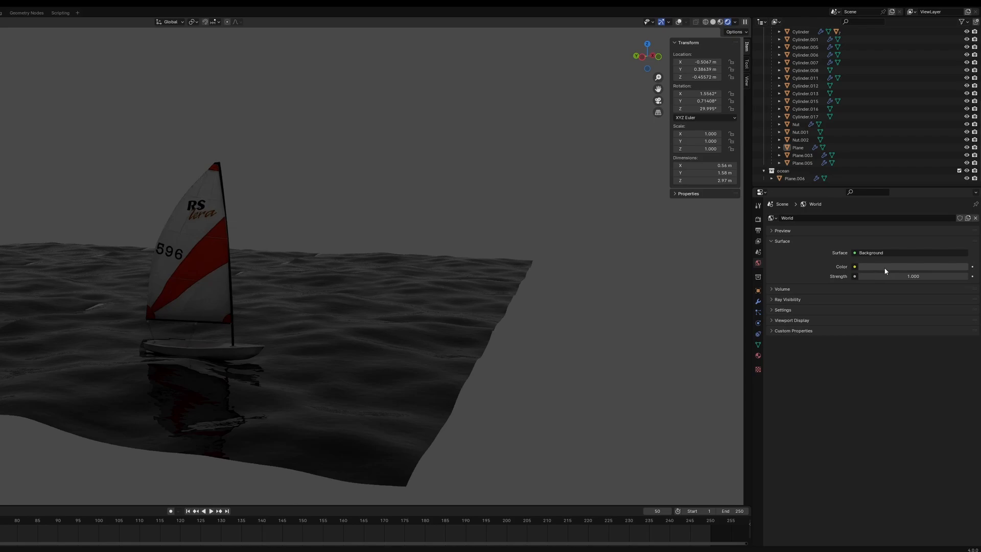
Assign an Environment Texture to the world background color of the sailboat scene.
{"action": "left_click", "coordinate": [855, 267]}
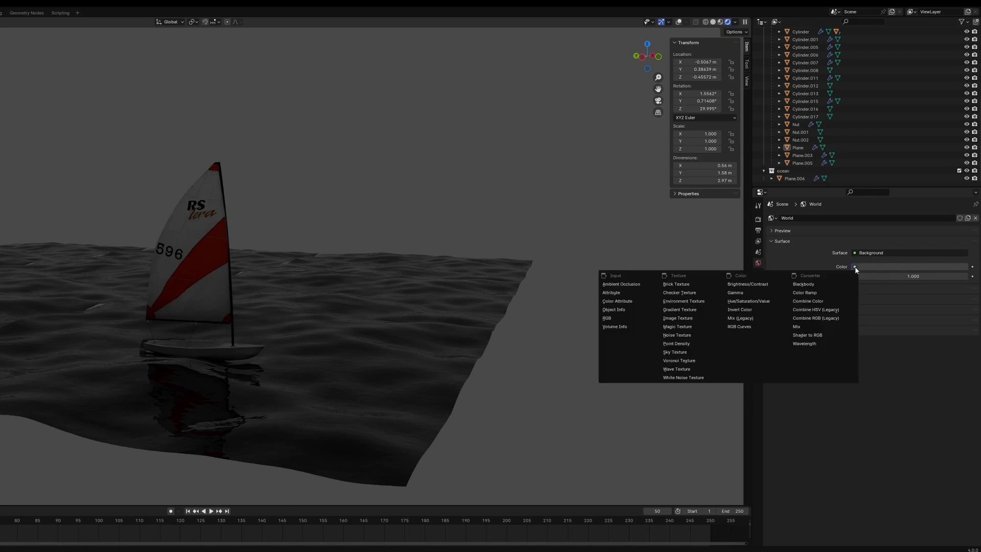
{"action": "left_click", "coordinate": [855, 267]}
{"action": "left_click", "coordinate": [854, 265]}
{"action": "left_click", "coordinate": [685, 301]}
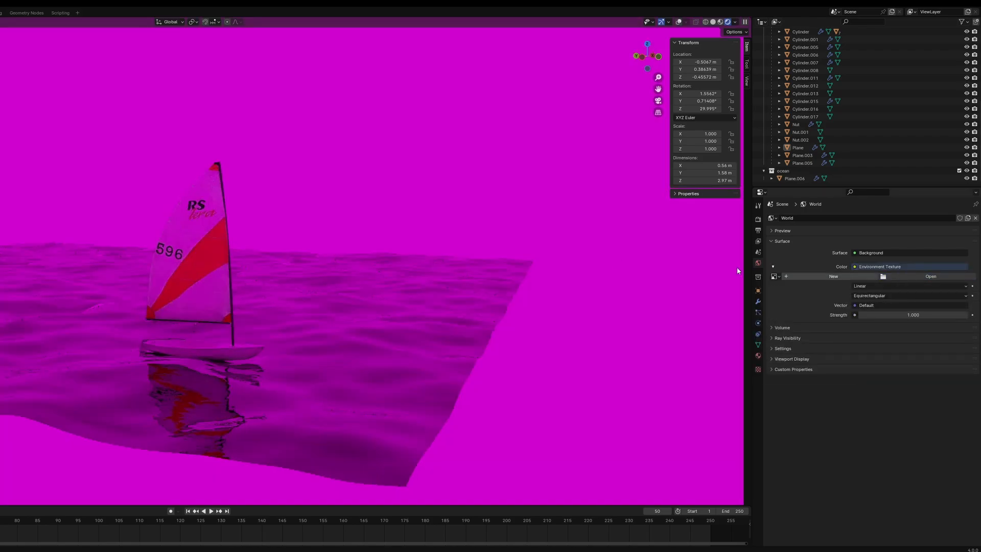